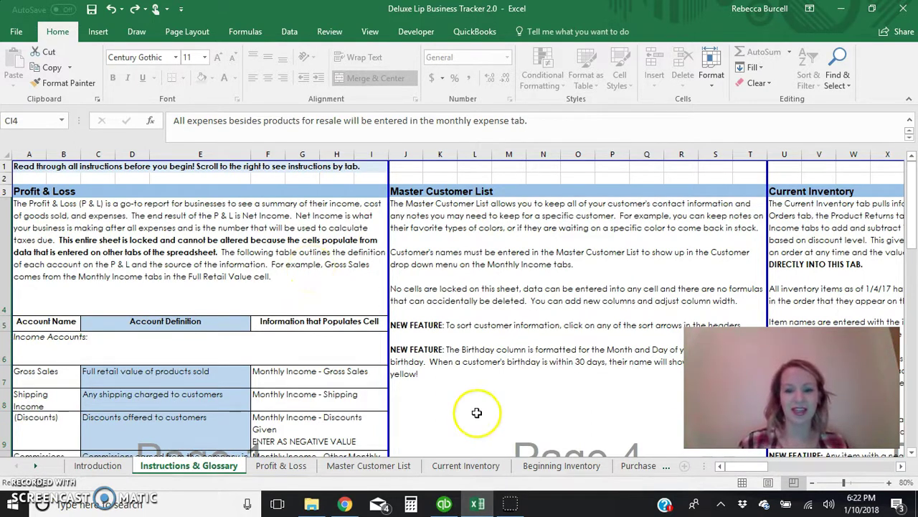
Review the instruction sections across the Instructions & Glossary sheet, then look over the Profit & Loss sheet's categories and monthly columns.
scroll(589, 380, "right", 5)
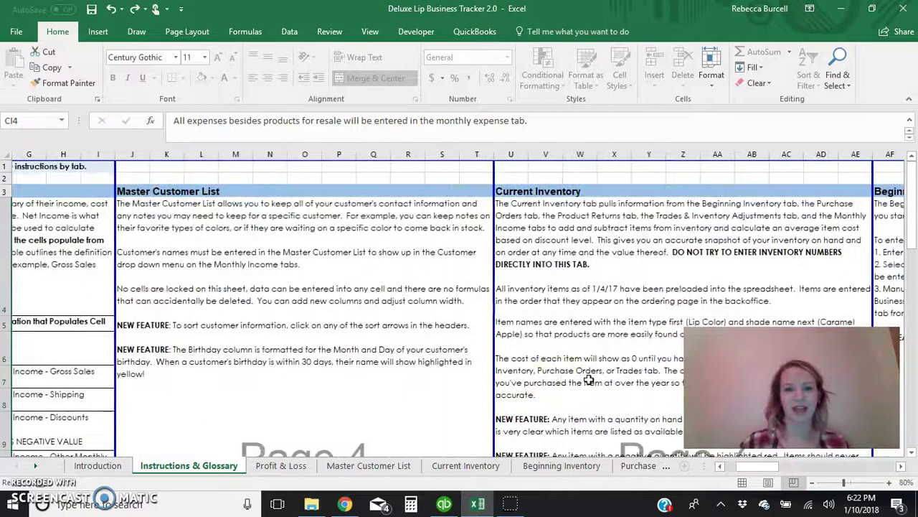
scroll(588, 380, "right", 10)
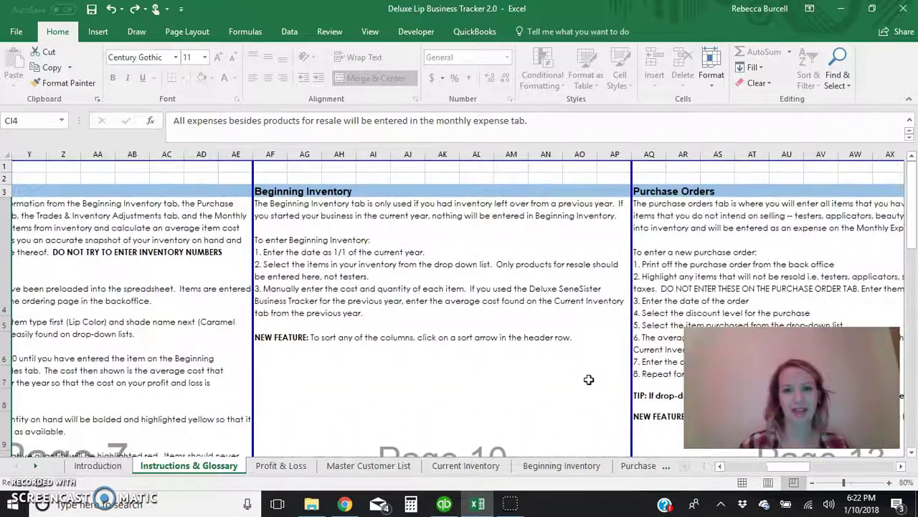
scroll(588, 378, "left", 5)
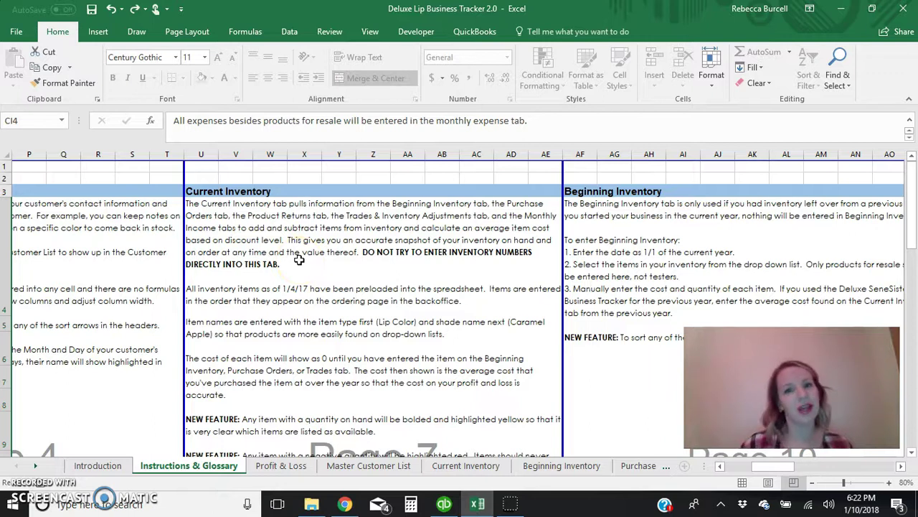
left_click(226, 275)
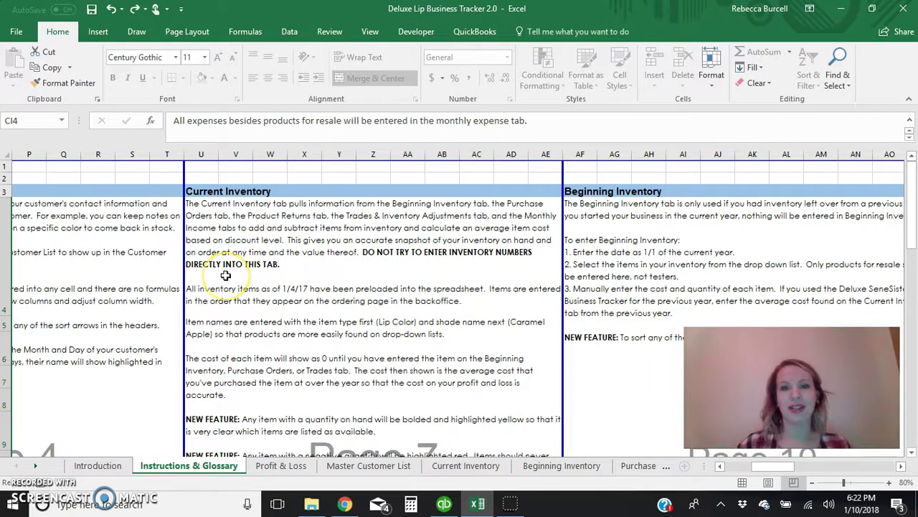
scroll(358, 293, "right", 5)
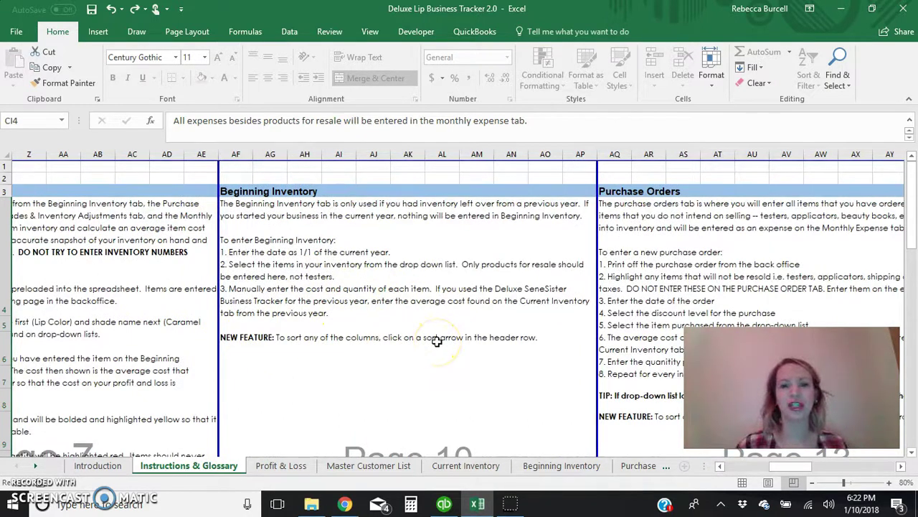
scroll(437, 341, "right", 10)
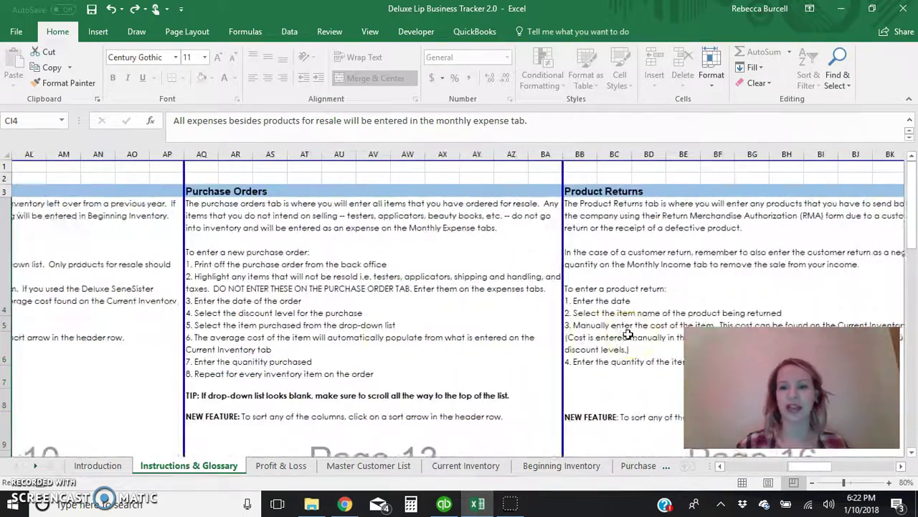
scroll(628, 334, "right", 8)
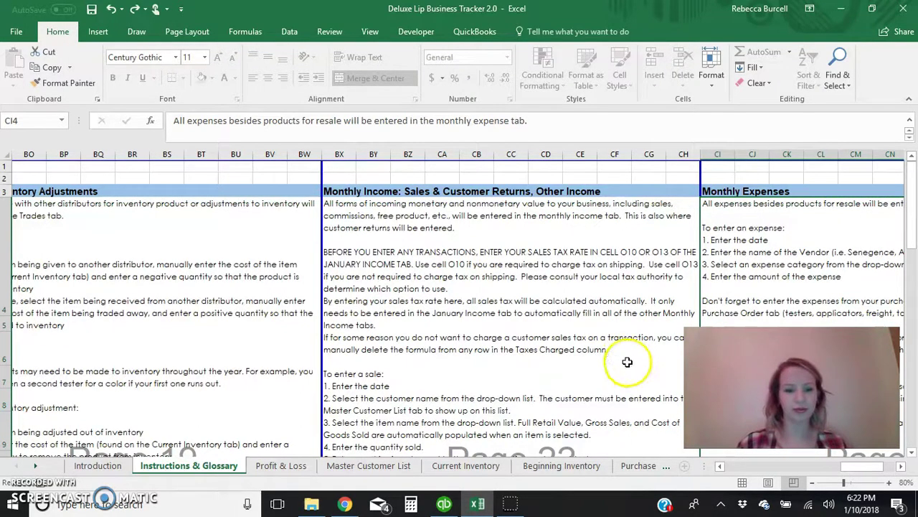
left_click(288, 468)
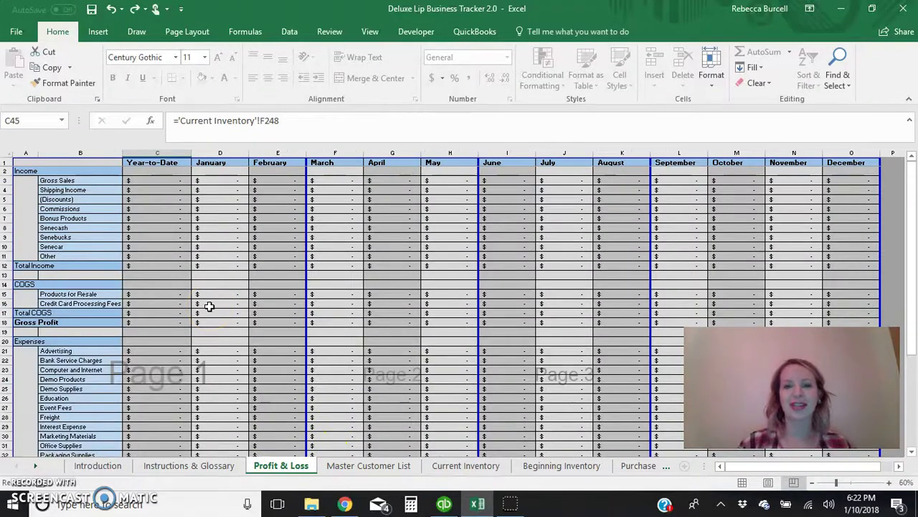
left_click(246, 183)
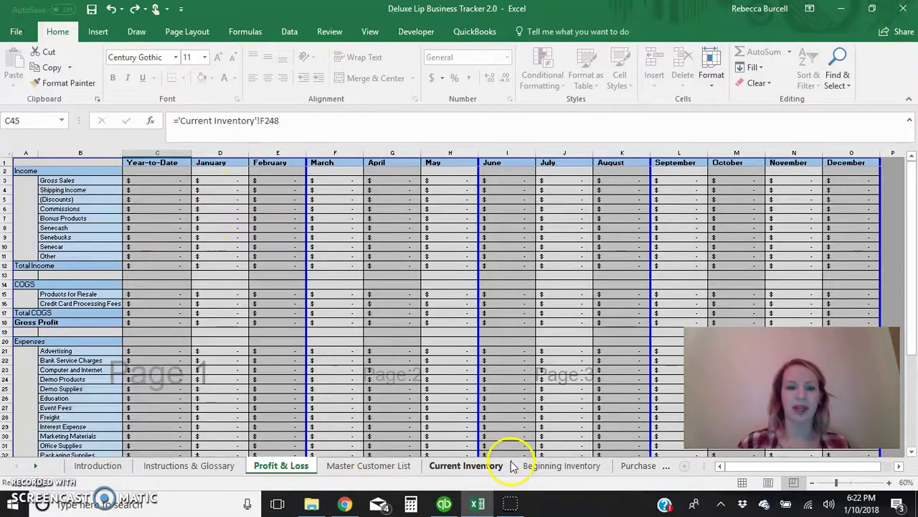
Sort the Master Customer List by customer name from A to Z.
left_click(385, 466)
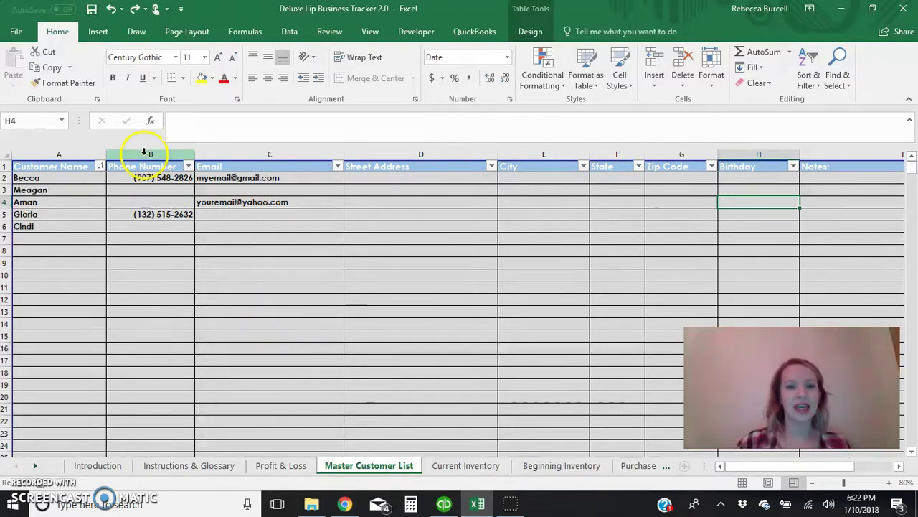
left_click(101, 166)
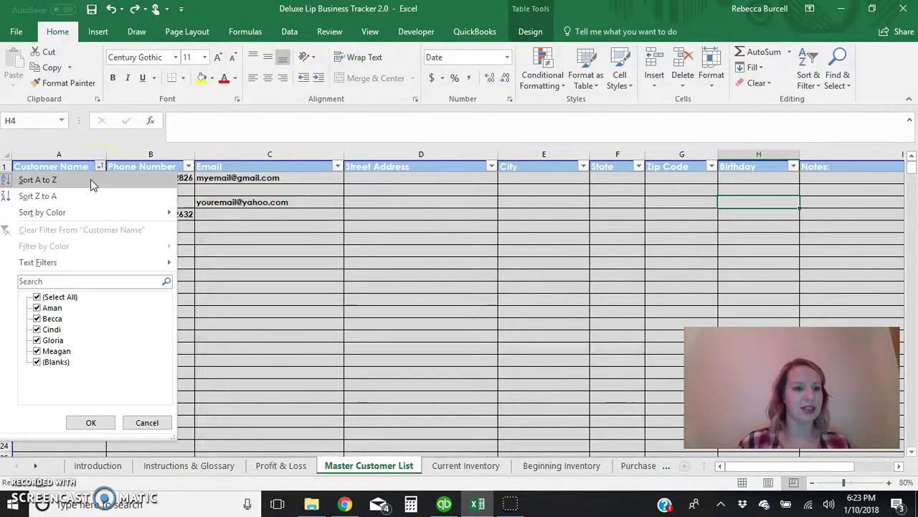
left_click(100, 166)
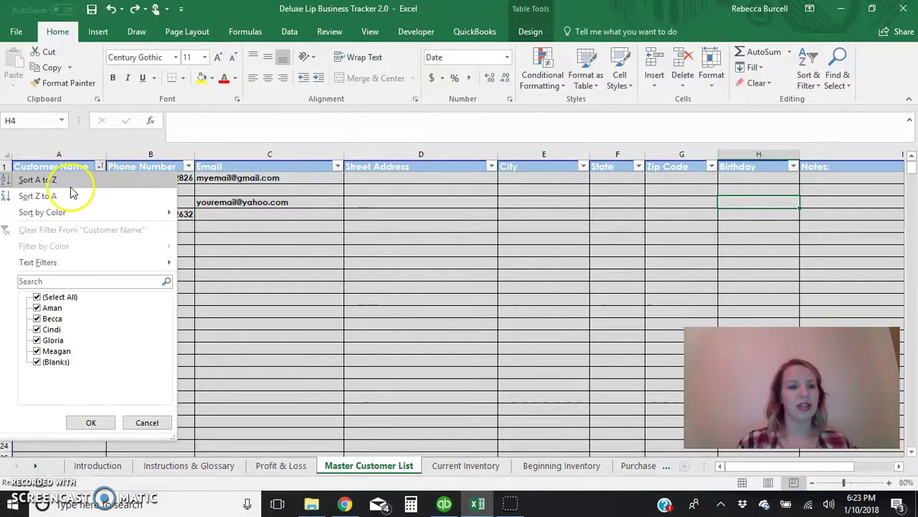
left_click(70, 186)
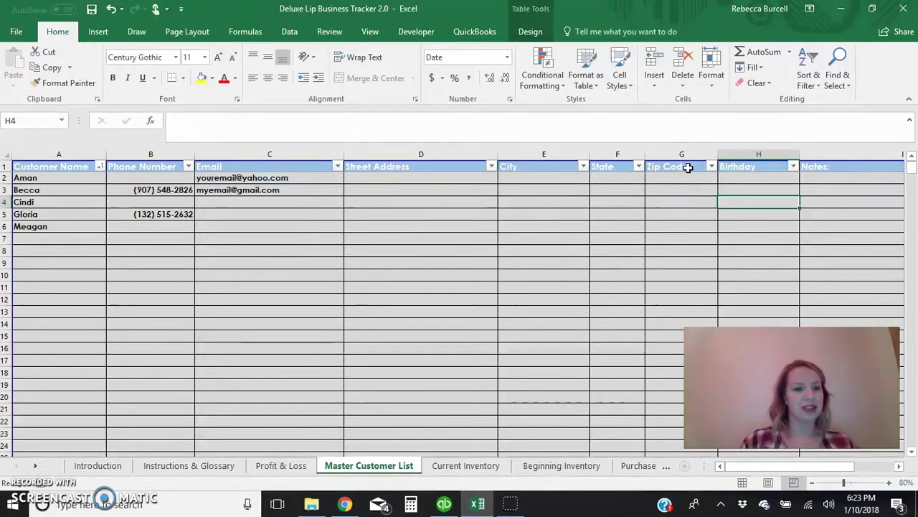
Enter the birthdays of the customers in rows 4 and 5 of the Master Customer List.
type("1/30")
key("Return")
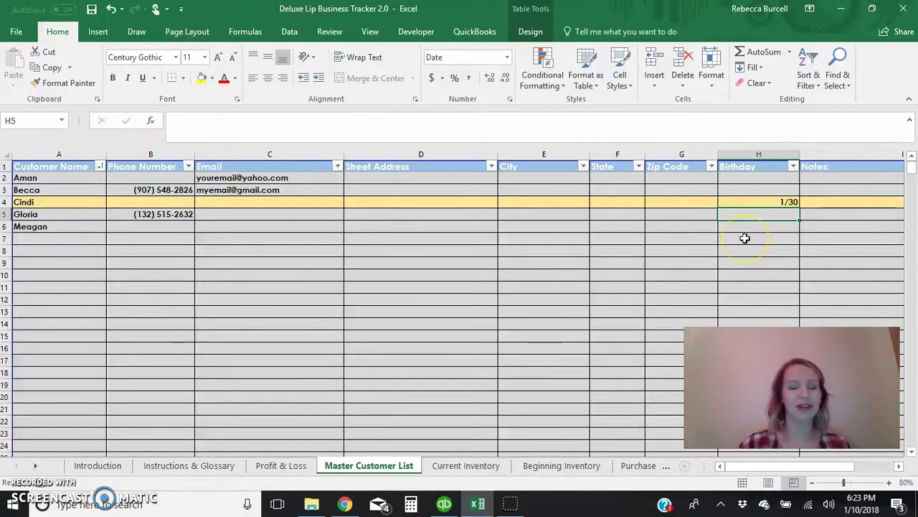
type("6/")
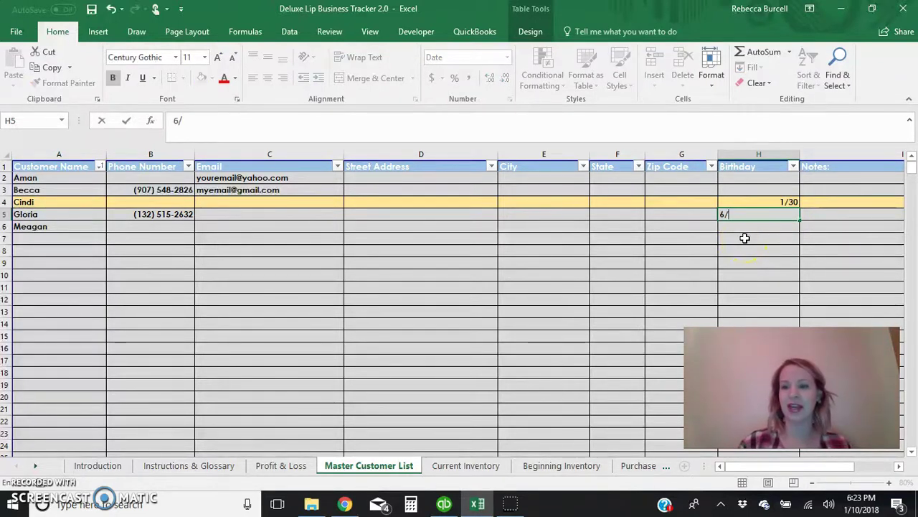
type("28")
key("Return")
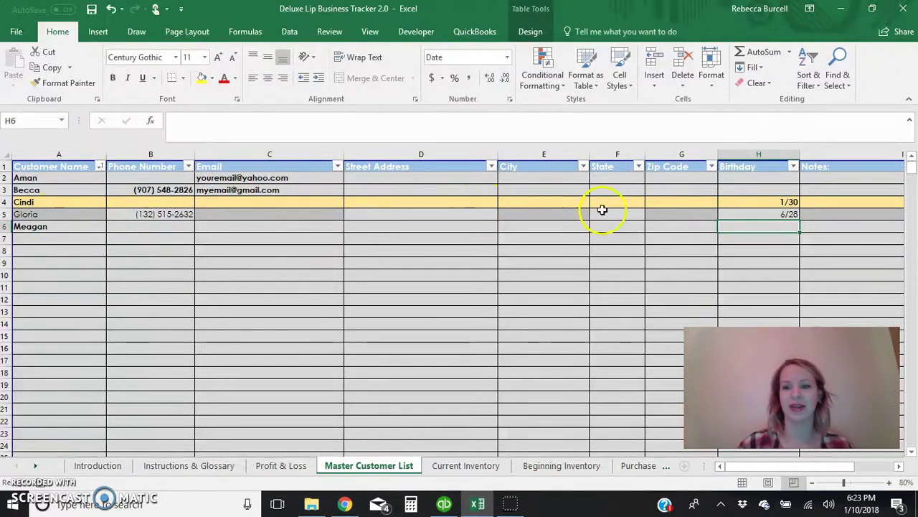
View the Current Inventory sheet, then date the first row of the Beginning Inventory sheet 1/1/18.
left_click(456, 467)
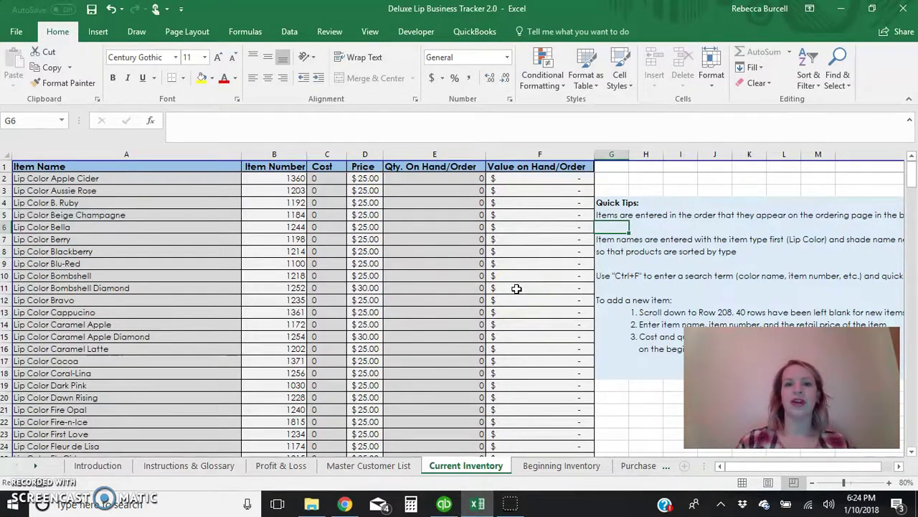
left_click(551, 467)
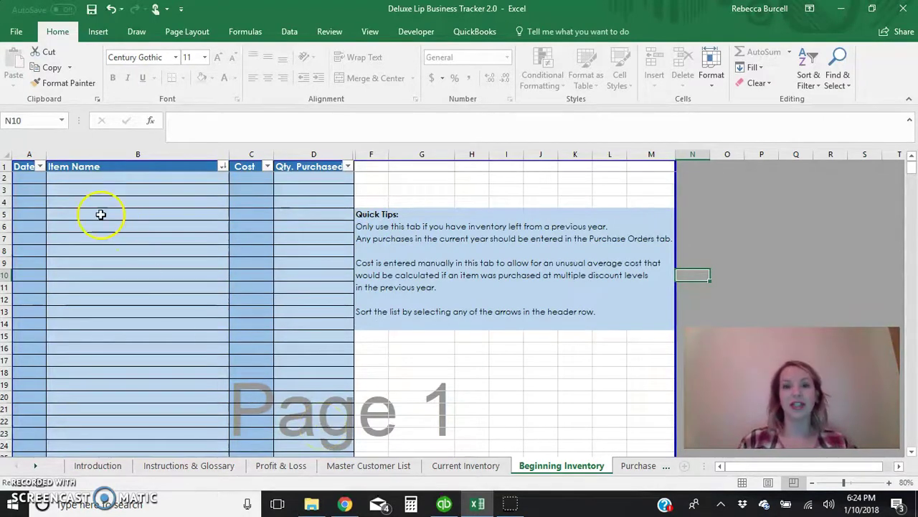
left_click(29, 179)
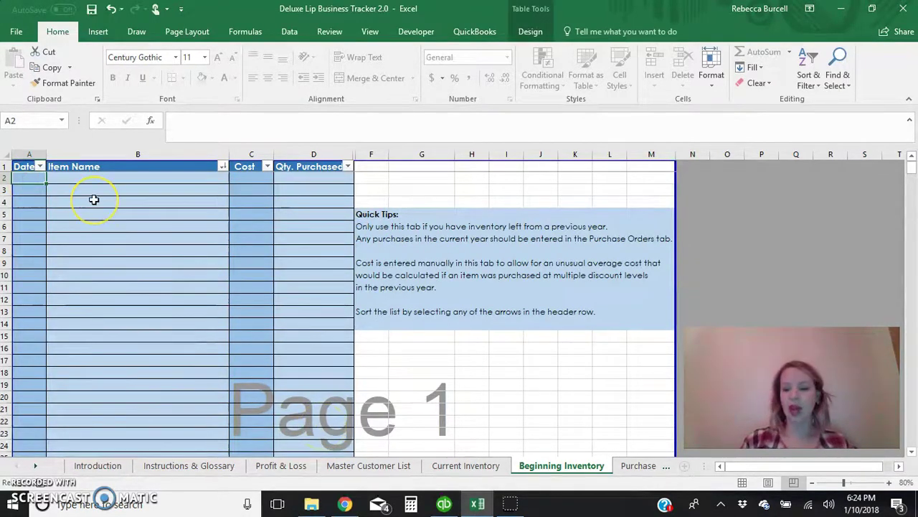
type("1/1/18")
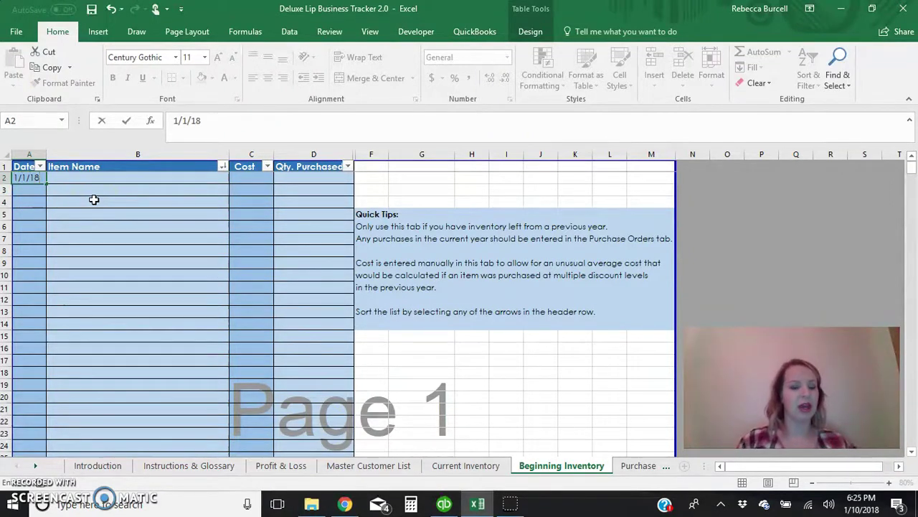
key("Tab")
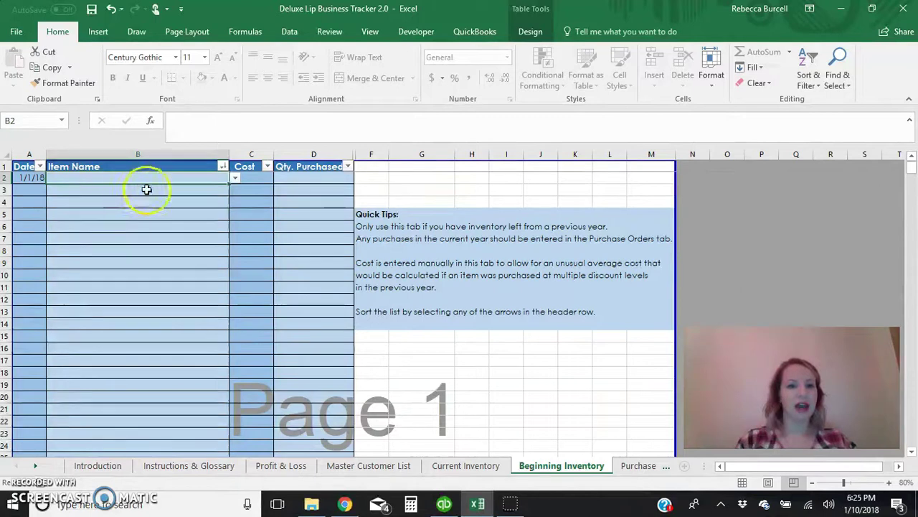
Complete the first beginning inventory row with the item Lip Color Apple Cider, a cost of 12.50 and a quantity purchased of 5.
left_click(235, 177)
left_click(234, 207)
left_click_drag(233, 207, 231, 187)
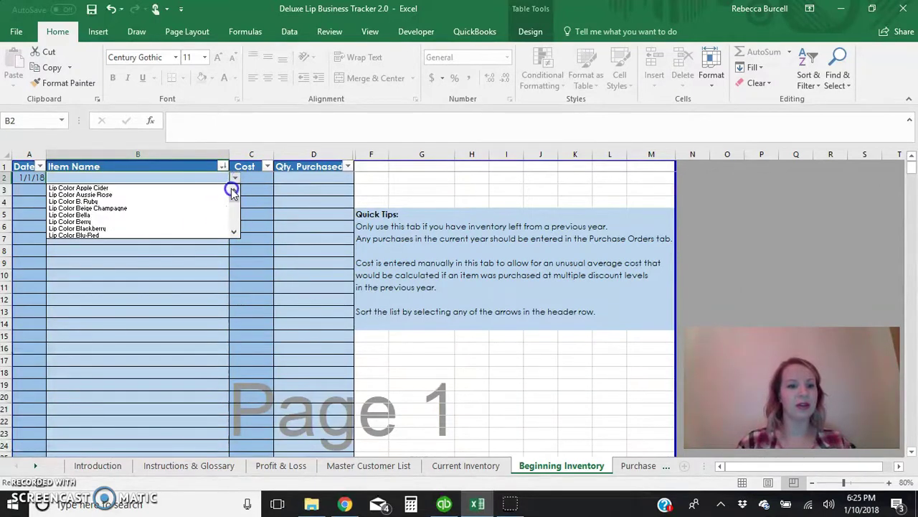
left_click(210, 187)
key("Tab")
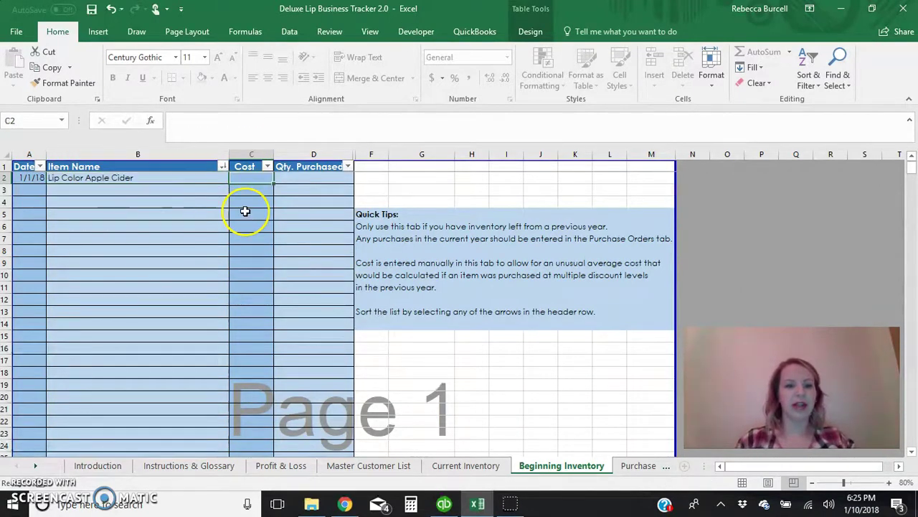
type("12.")
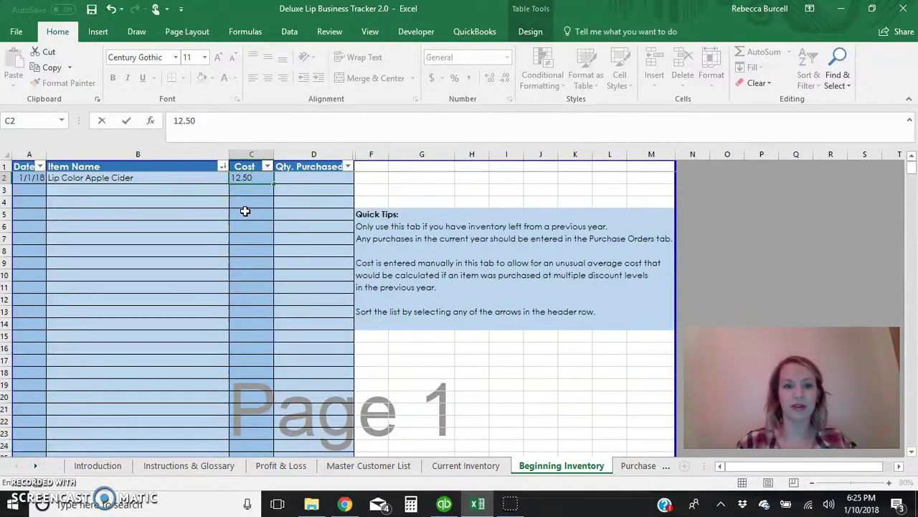
type("50")
key("Tab")
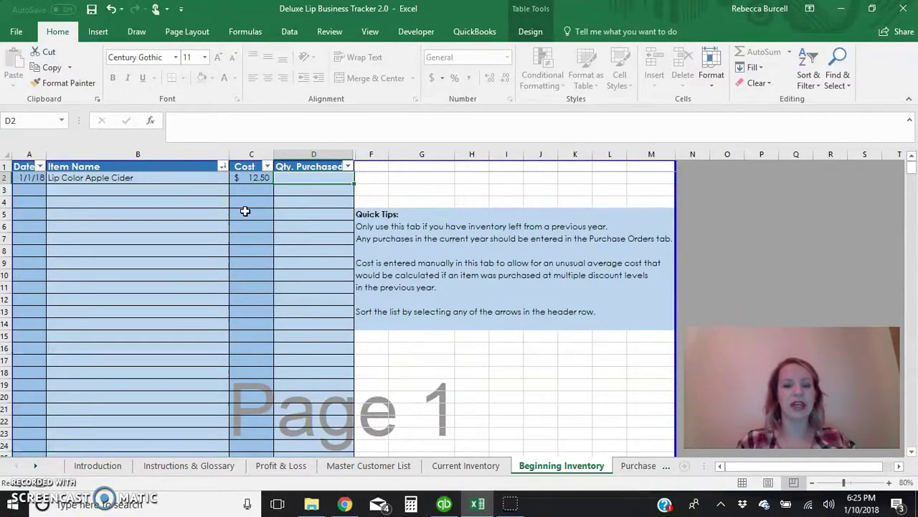
type("5")
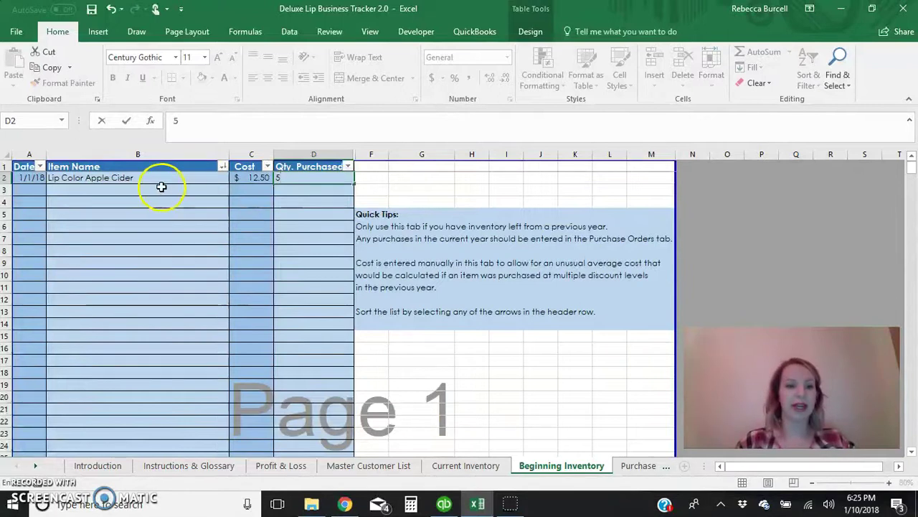
Start the second beginning inventory row with the date 1/1/18 and the item Lip Color Blackberry.
left_click(35, 190)
type("1/")
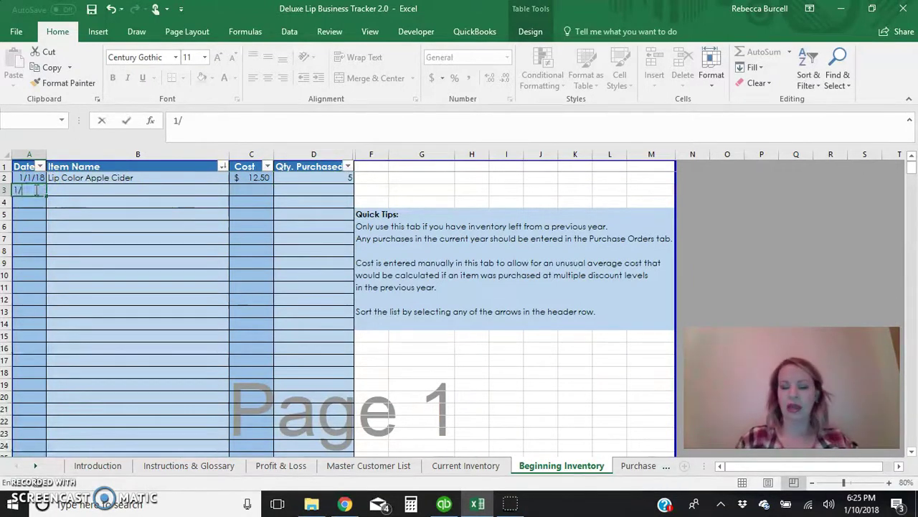
type("1")
key("Tab")
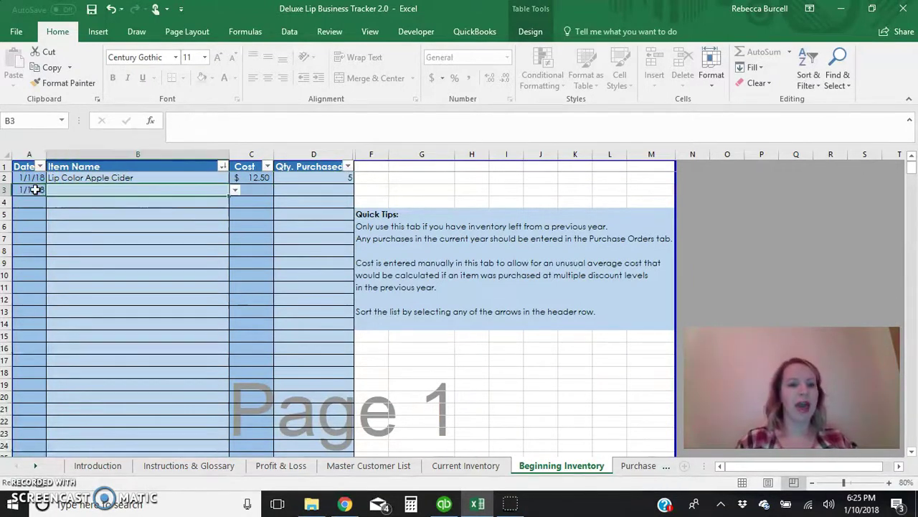
left_click(235, 189)
left_click(234, 203)
left_click(235, 228)
left_click(207, 239)
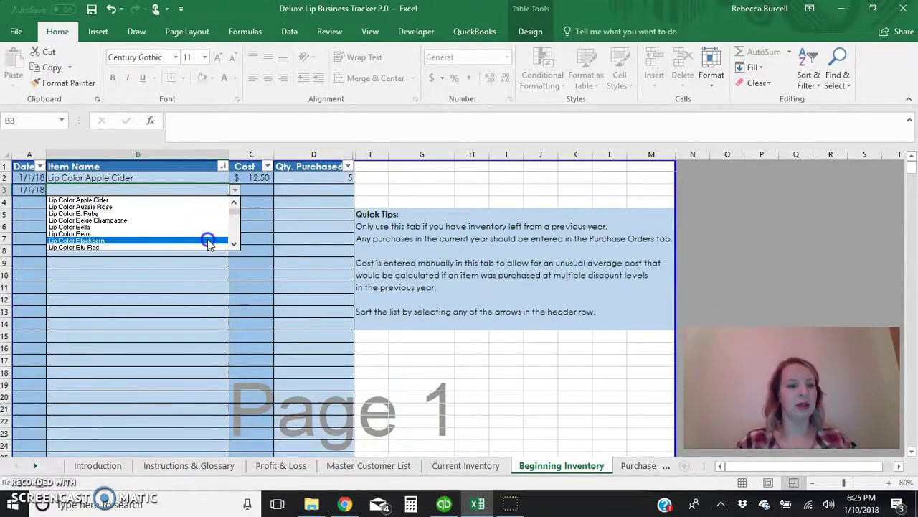
Set the cost of the Lip Color Blackberry row to 12.50 and its quantity purchased to 3.
left_click(256, 190)
type("12.50")
key("Tab")
type("3")
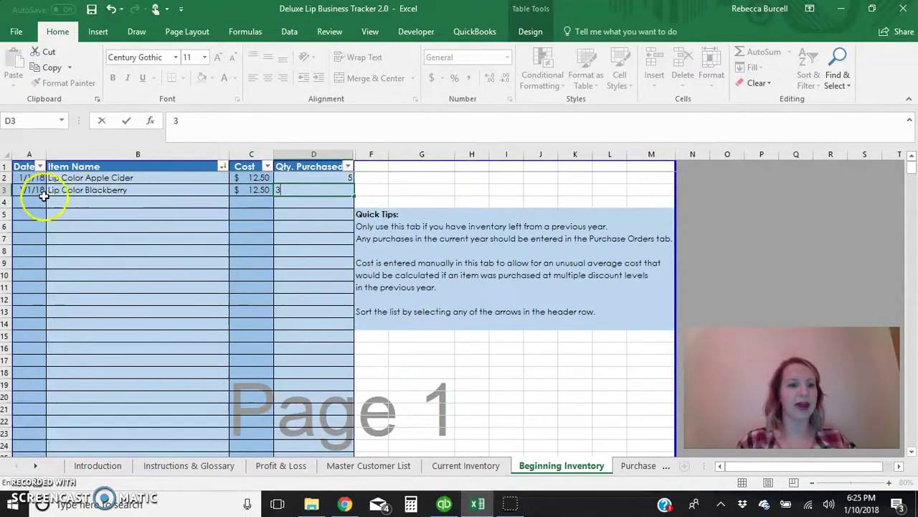
left_click(40, 200)
double_click(39, 200)
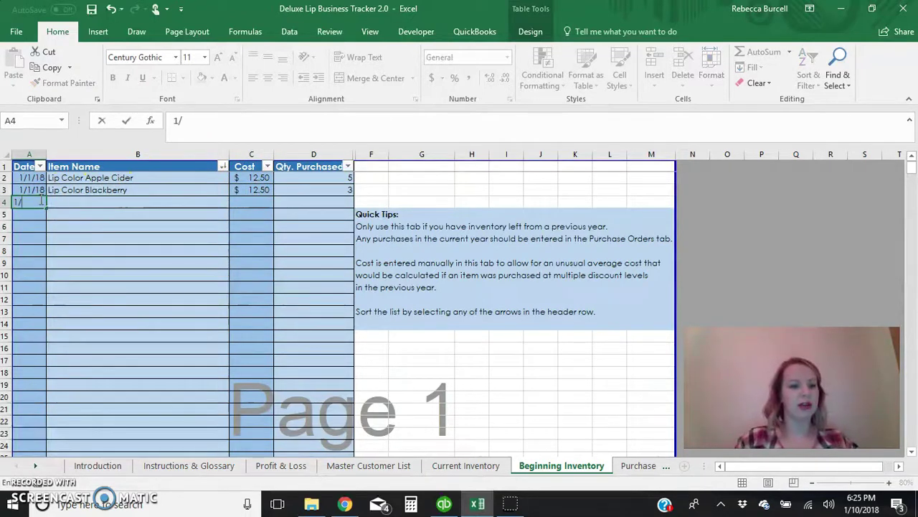
type("1/")
key("Escape")
key("ctrl+End")
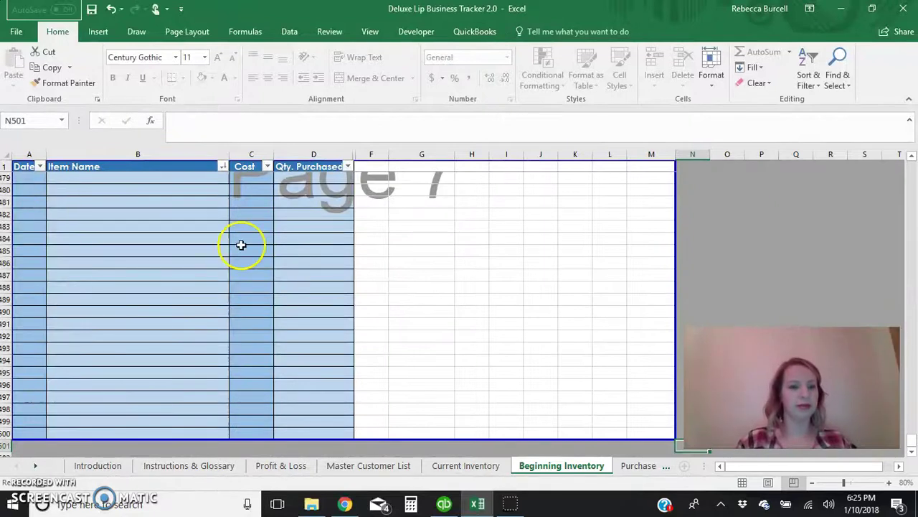
left_click(170, 251)
scroll(171, 255, "up", 20)
scroll(170, 255, "up", 20)
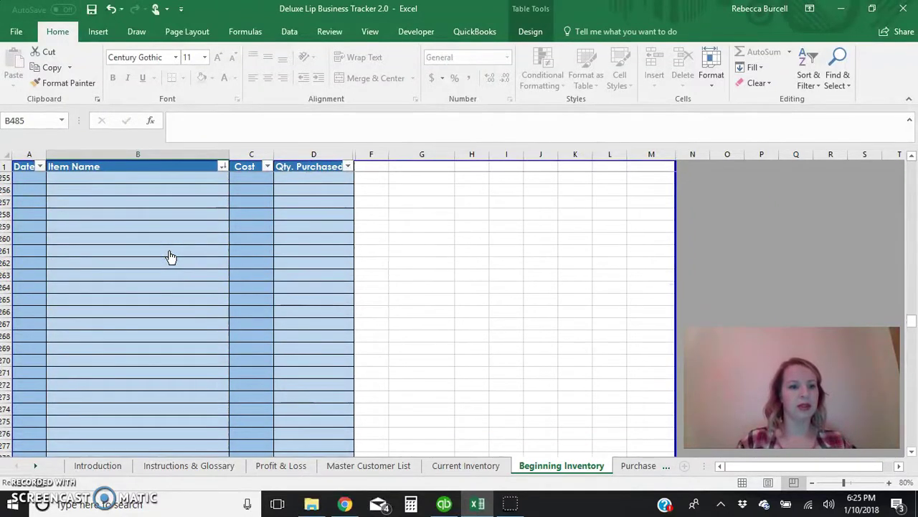
Set the date of the third beginning inventory row, cell A4, to 1/1/18.
left_click(34, 203)
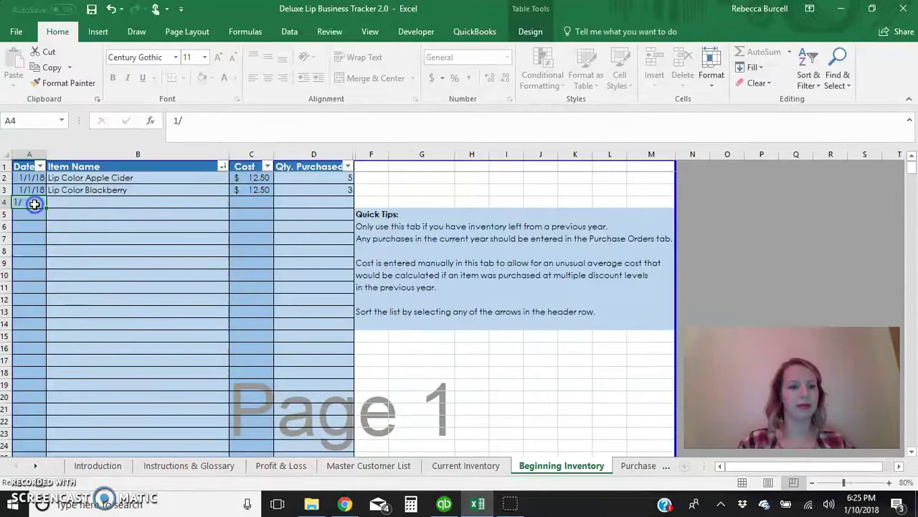
type("1/")
key("BackSpace")
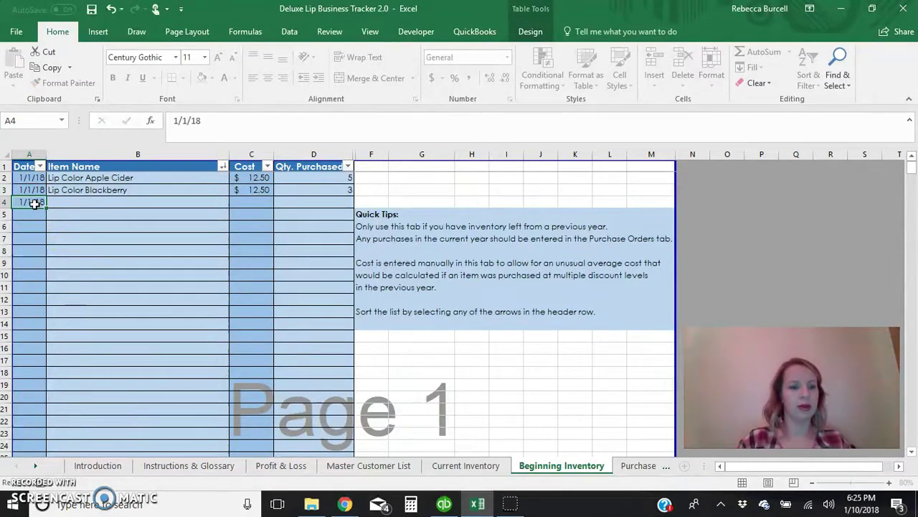
Complete the third beginning inventory row with Lip Color Bella, cost 12.50 and quantity purchased 8, and view the Current Inventory sheet.
key("Tab")
type("L")
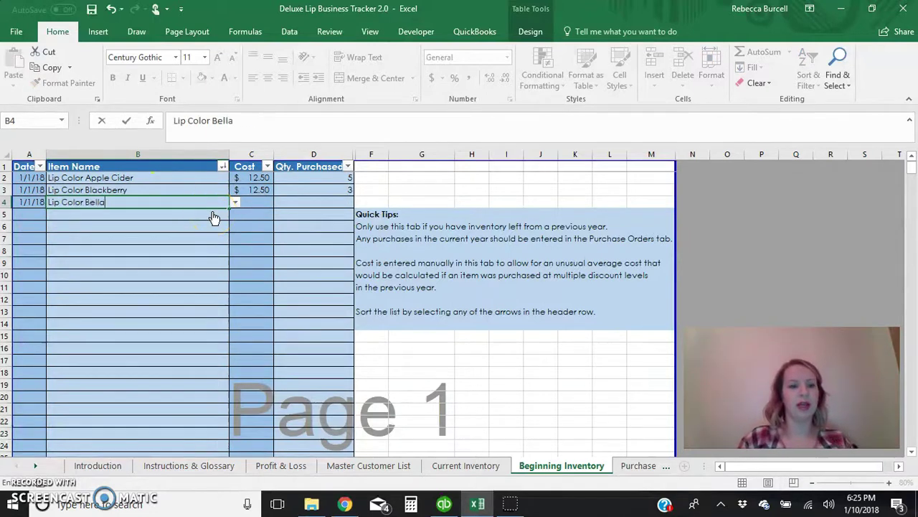
key("Tab")
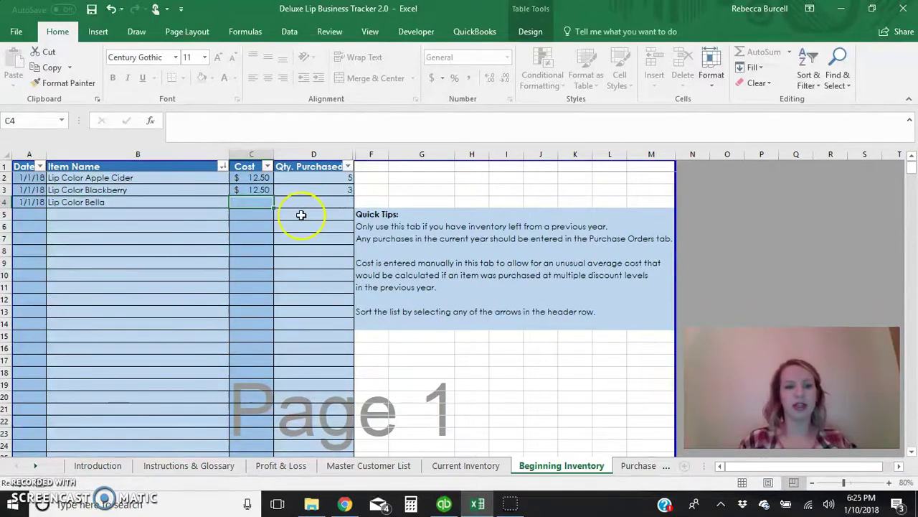
type("12.50")
key("Tab")
type("8")
key("Tab")
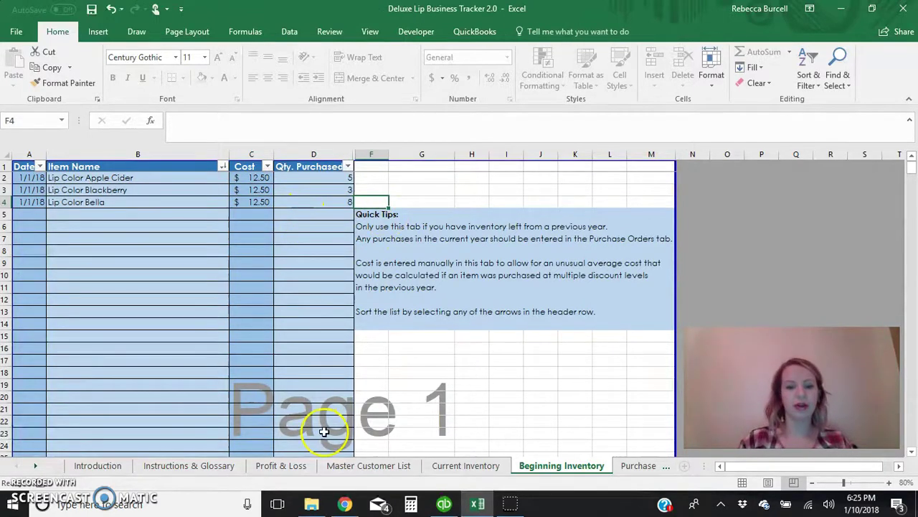
left_click(459, 466)
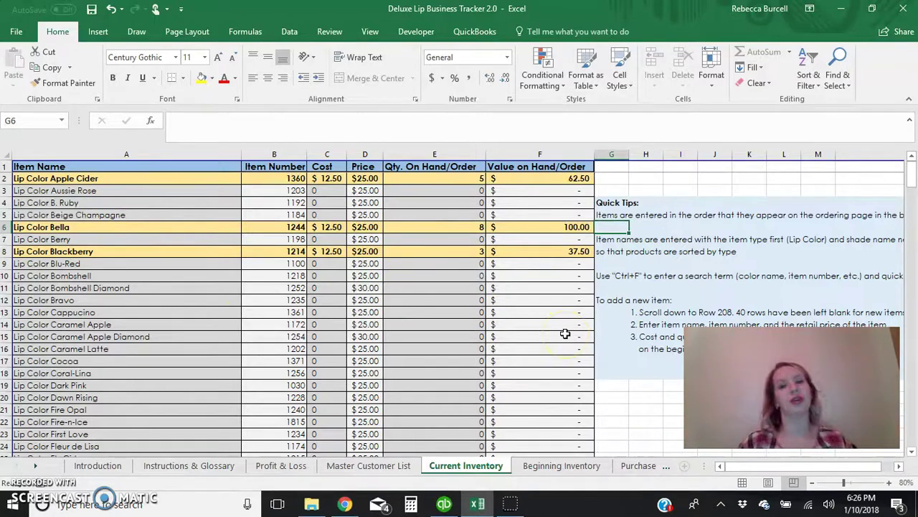
On the Purchase Orders sheet, start the first row with the date 1/7/18 and a 50% discount level.
left_click(618, 465)
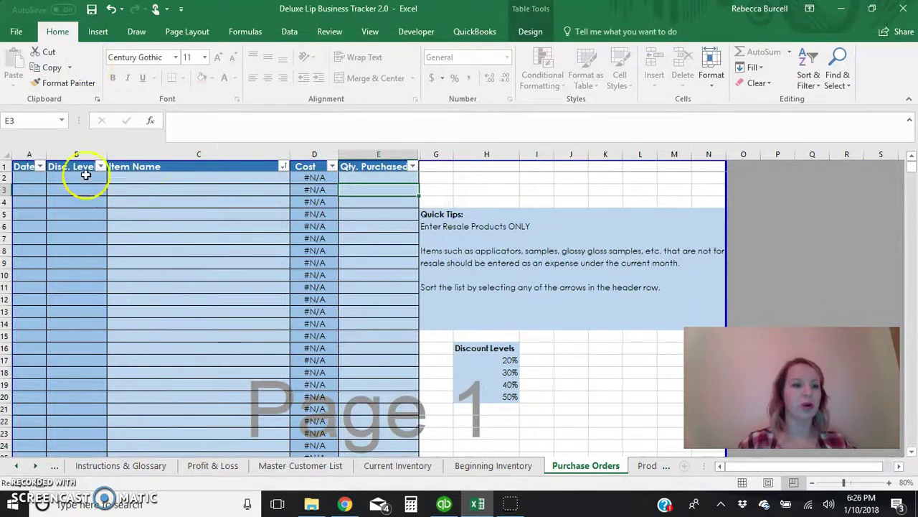
left_click(21, 183)
type("1/7/18")
key("Tab")
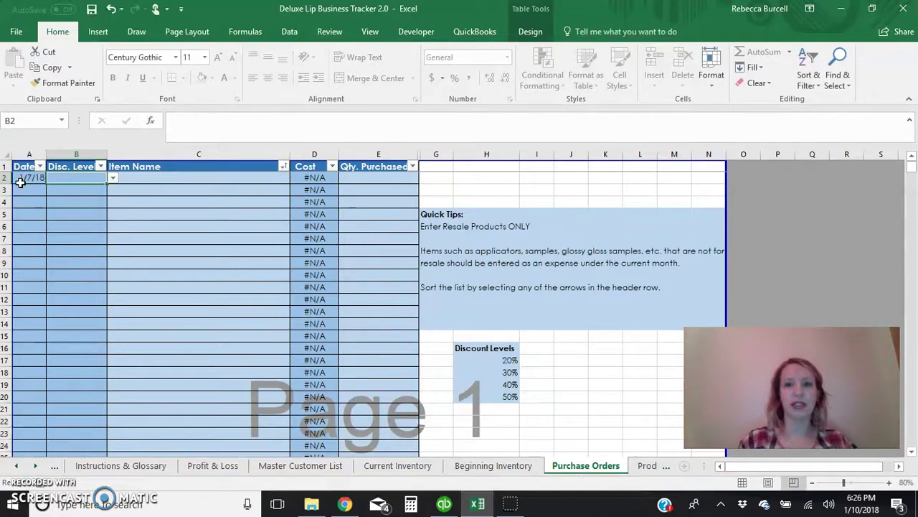
type("50%")
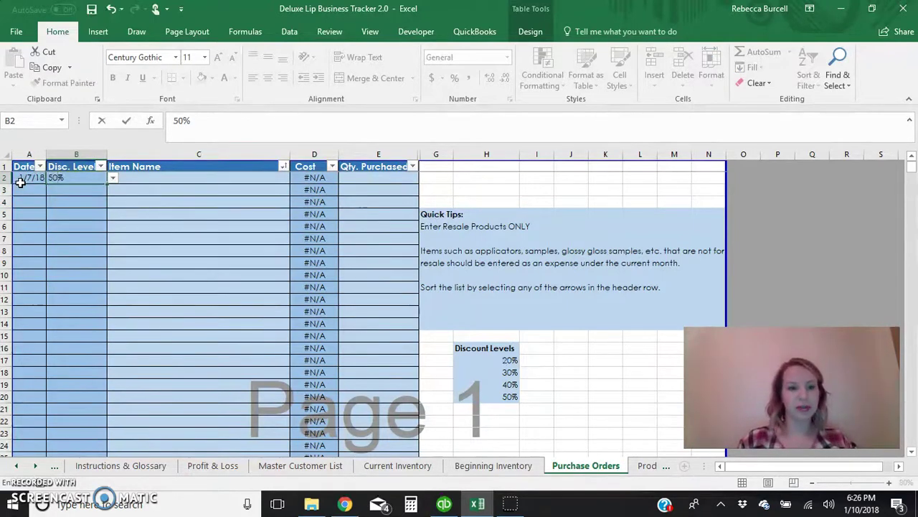
key("Tab")
Complete the first purchase order row with the item Lip Color Blu-Red and a quantity purchased of 15.
left_click(295, 178)
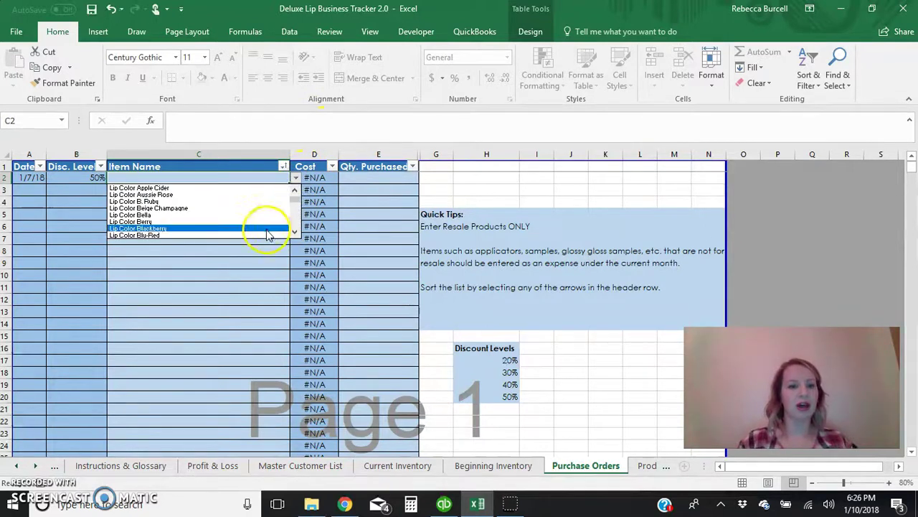
left_click(265, 235)
key("Tab")
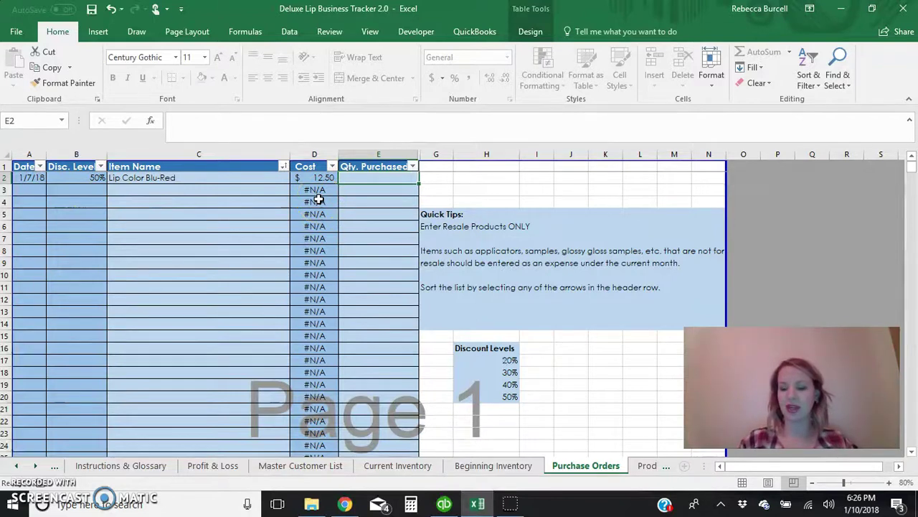
type("15")
key("Tab")
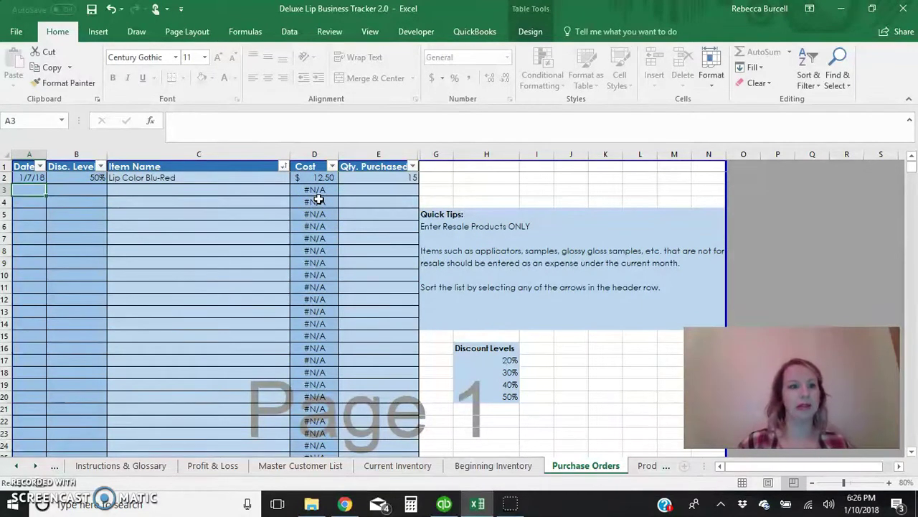
Start the second purchase order row with the date 1/7/18 and a 50% discount level.
type("1/7/18")
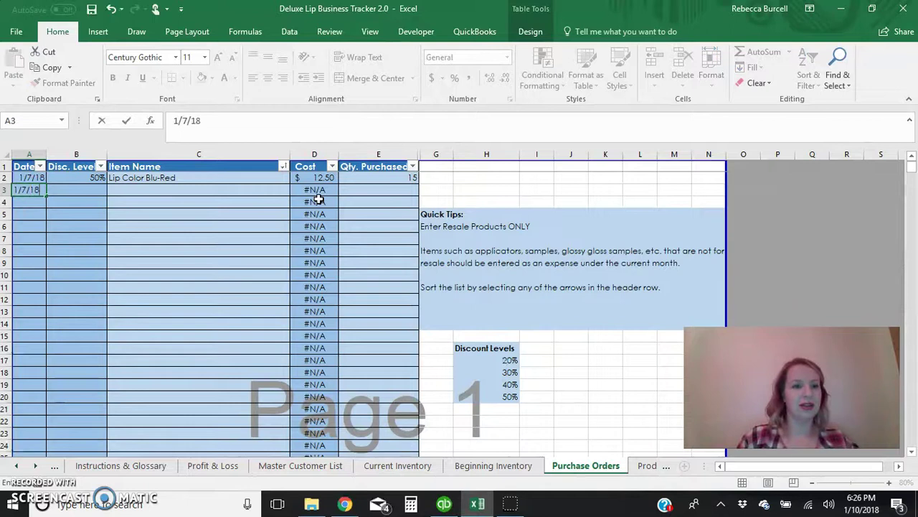
key("Tab")
type("50")
key("Tab")
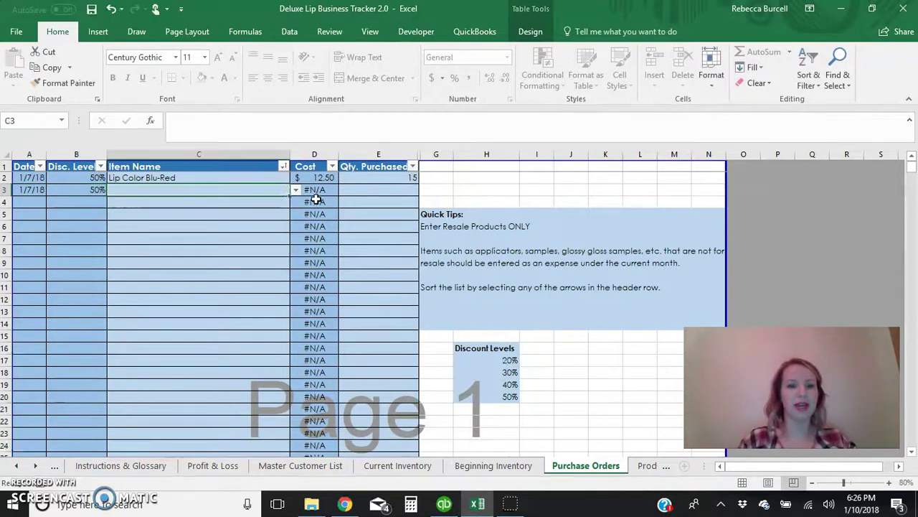
Choose Eyeshadow Amethyst as the second purchase order row's item and enter a quantity purchased of 10.
left_click(295, 189)
left_click_drag(296, 231, 294, 221)
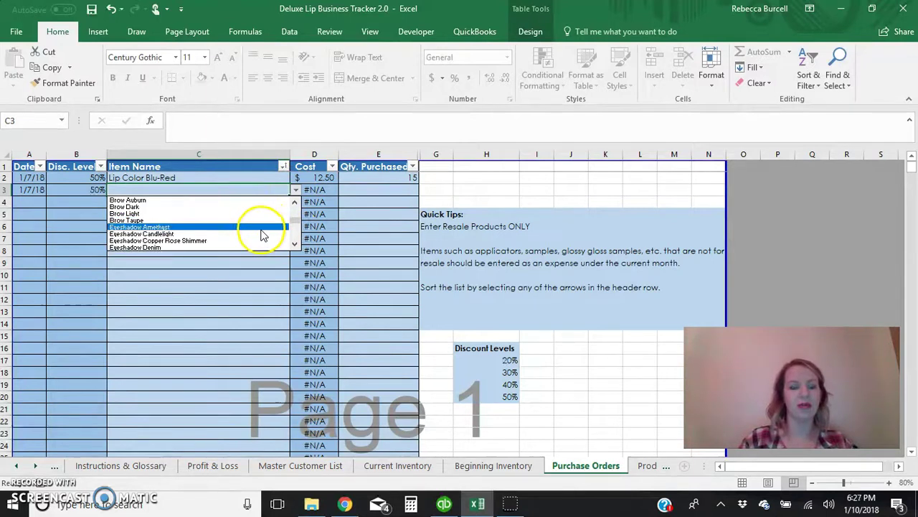
left_click(260, 228)
key("Tab")
type("10")
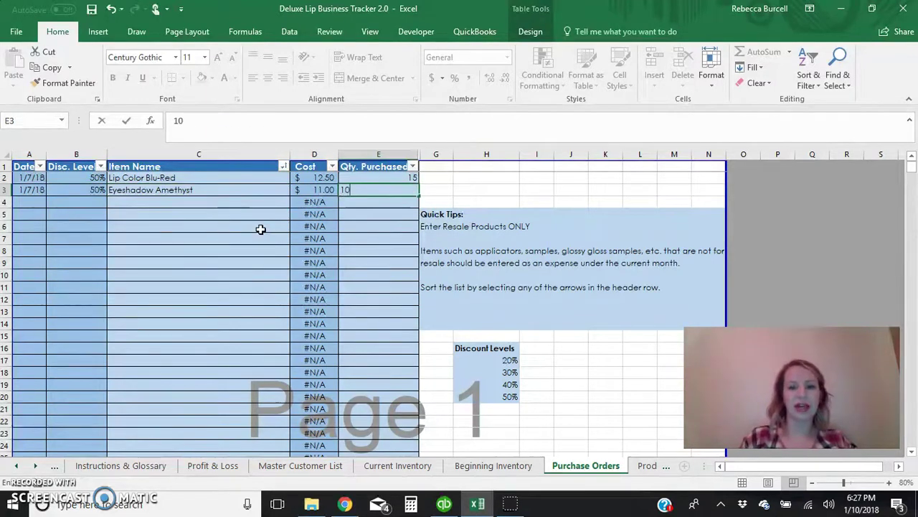
Start the third purchase order row, in row 4, with the date 1/7/18 and a 50% discount level.
left_click(30, 202)
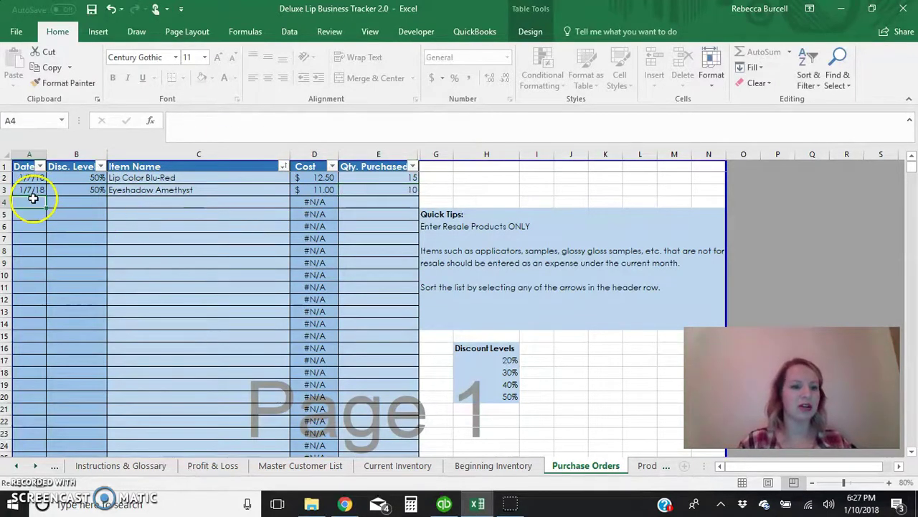
type("1/7/18")
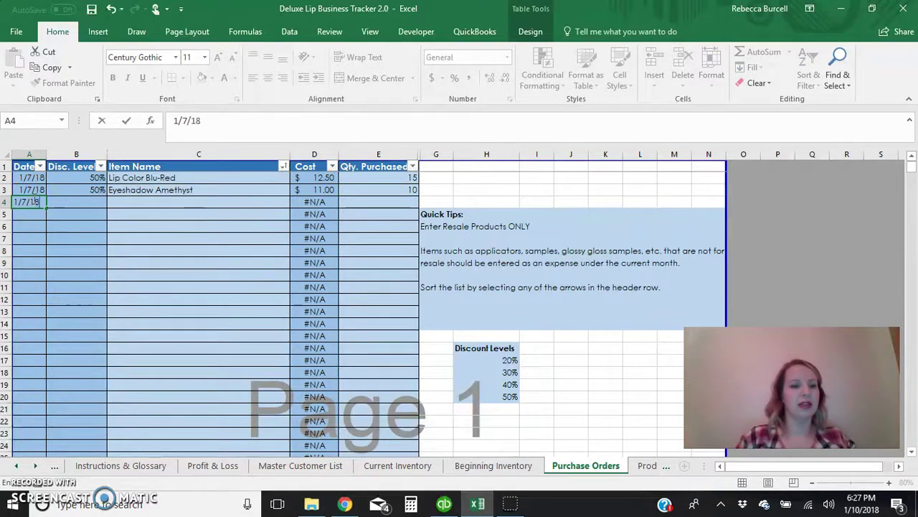
key("Tab")
type("50")
key("Tab")
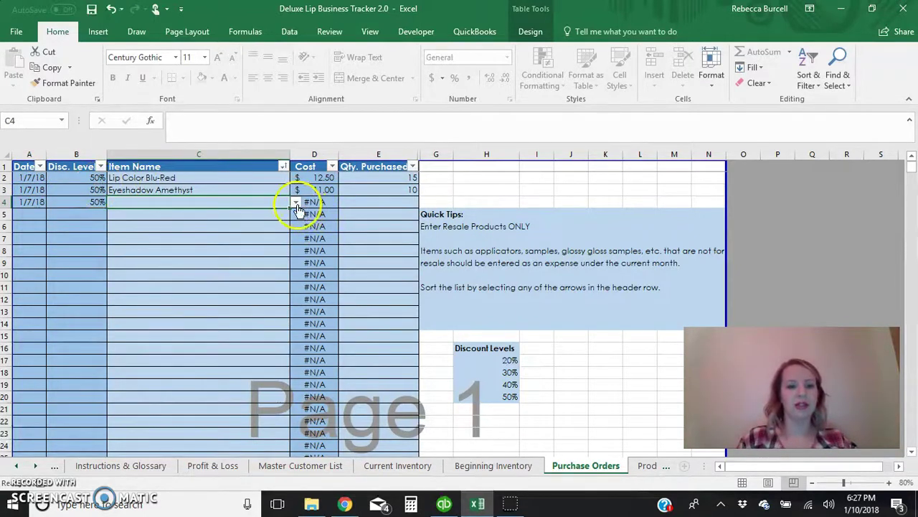
Choose Eyeshadow Copper Rose Shimmer as the third purchase order row's item and enter a quantity purchased of 2.
left_click(296, 204)
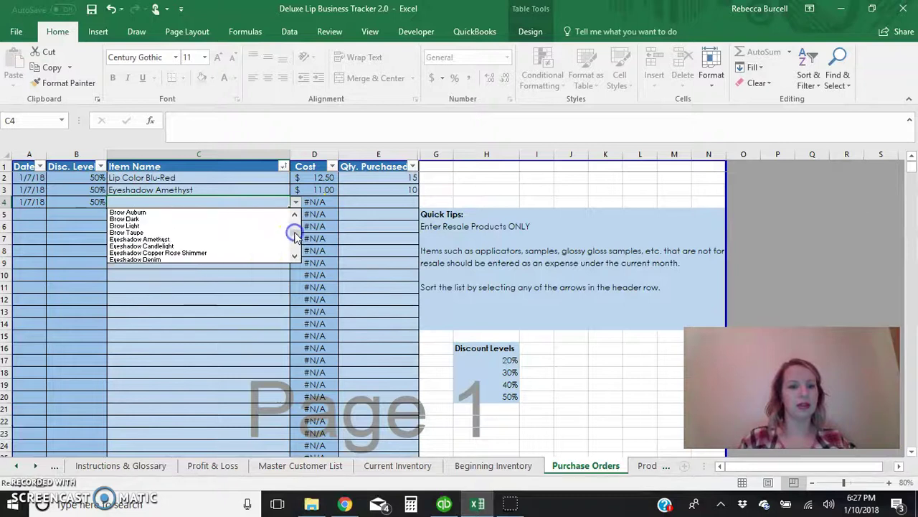
left_click(251, 253)
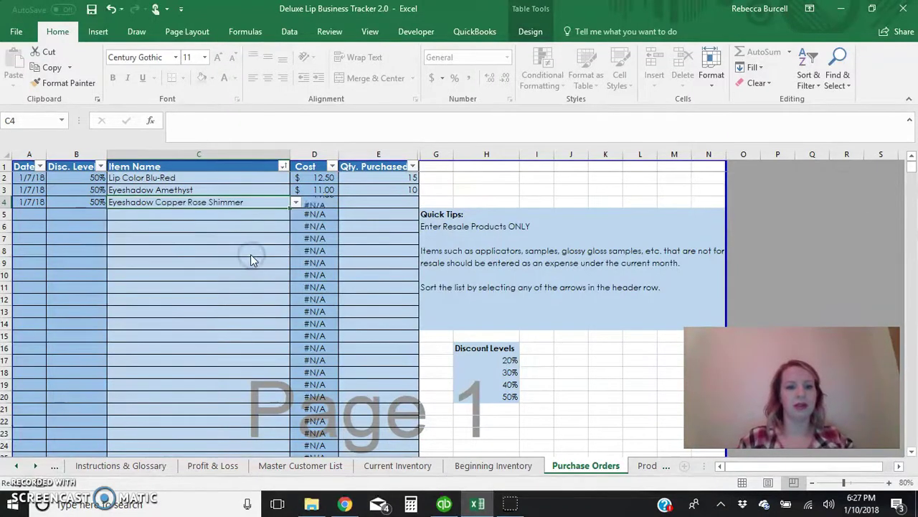
key("Return")
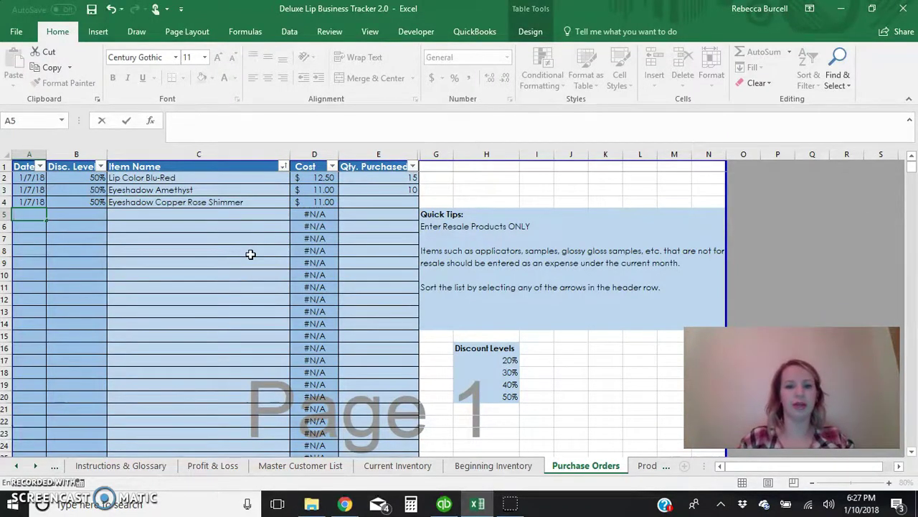
key("shift+Tab")
type("2")
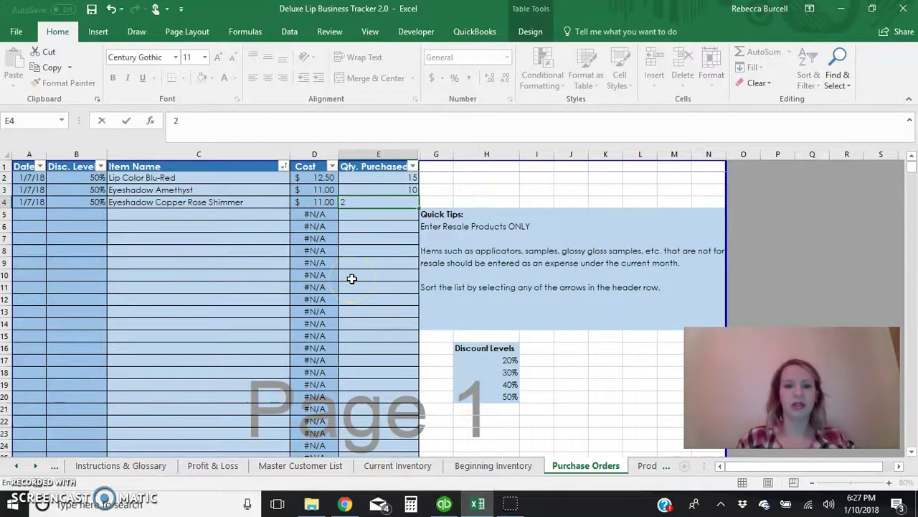
key("Return")
Review the Current Inventory sheet's quantities and values for the purchased lip color and eyeshadow items.
left_click(397, 465)
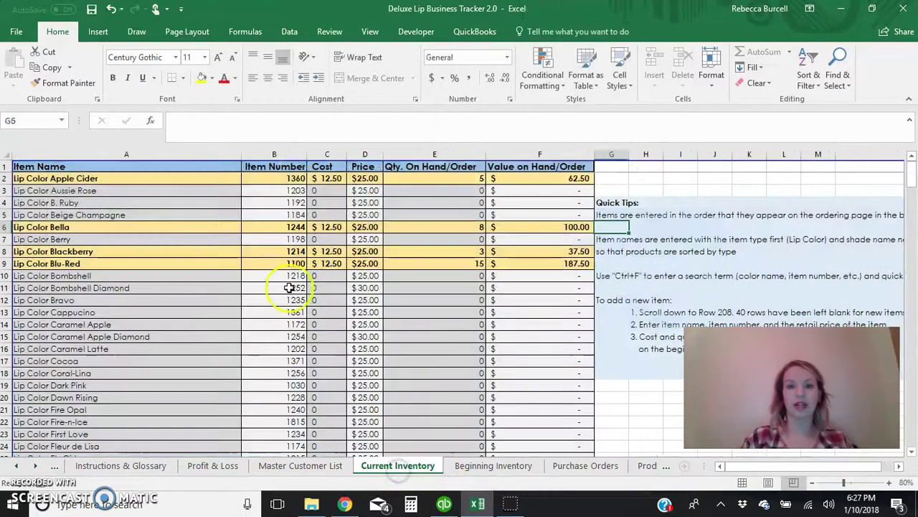
scroll(294, 259, "down", 10)
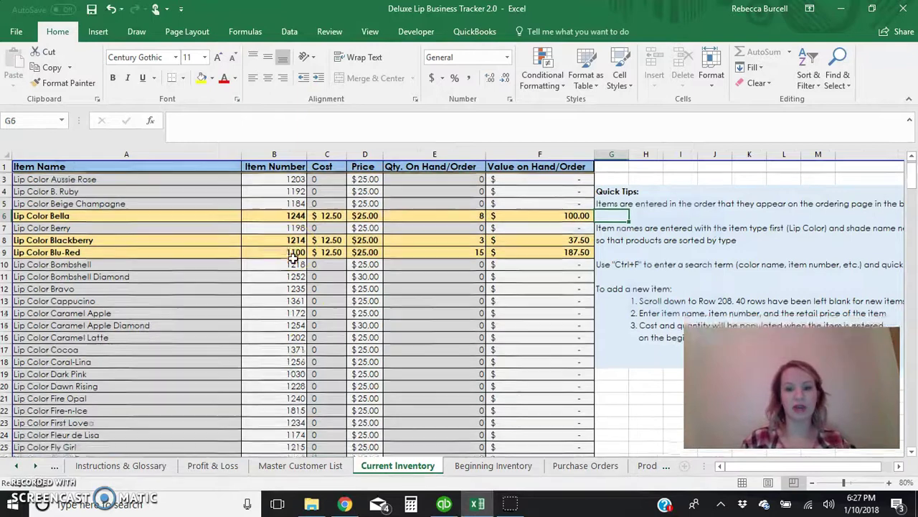
scroll(294, 258, "down", 20)
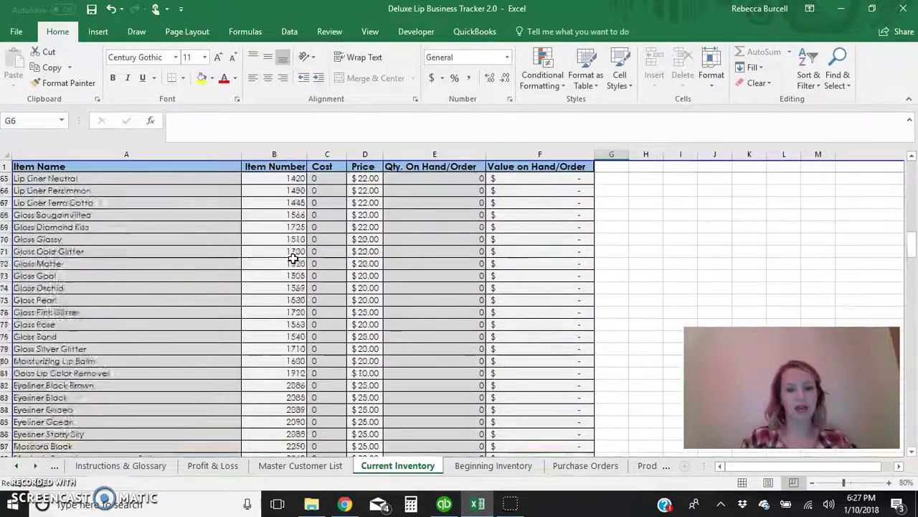
scroll(294, 258, "up", 2)
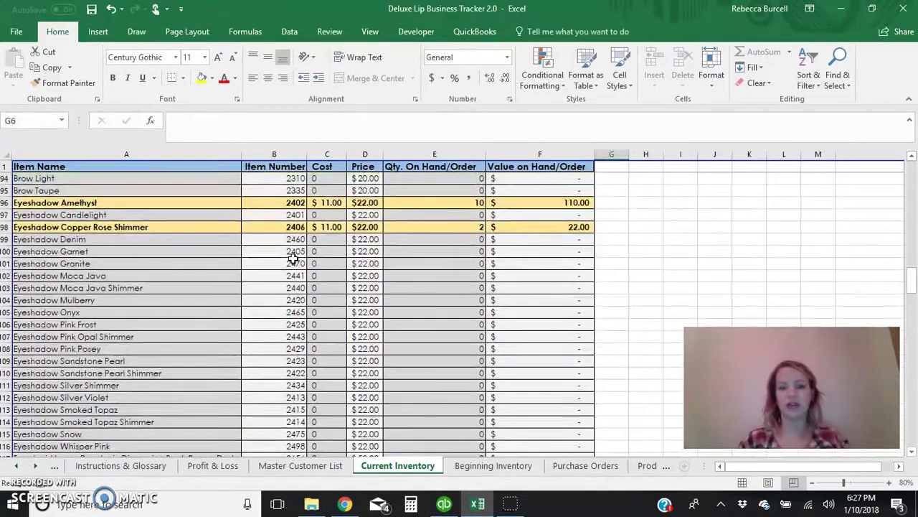
scroll(390, 301, "up", 8)
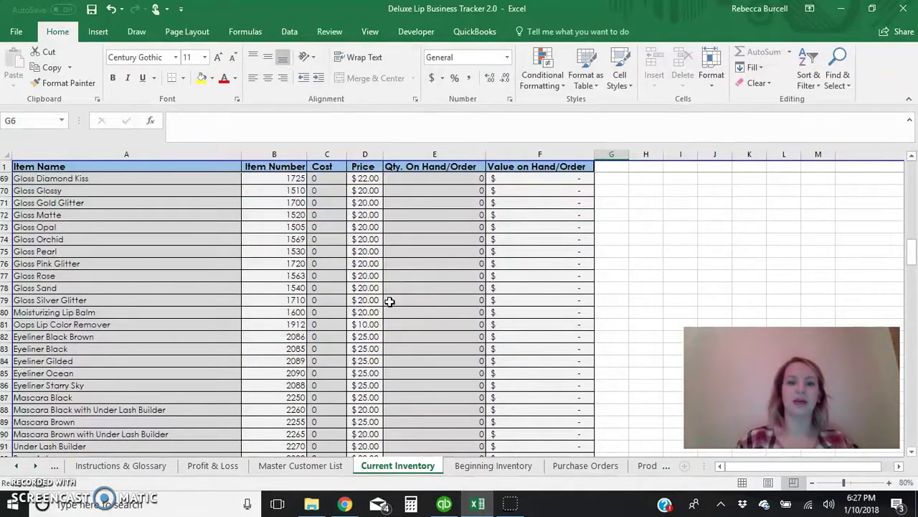
scroll(443, 261, "up", 20)
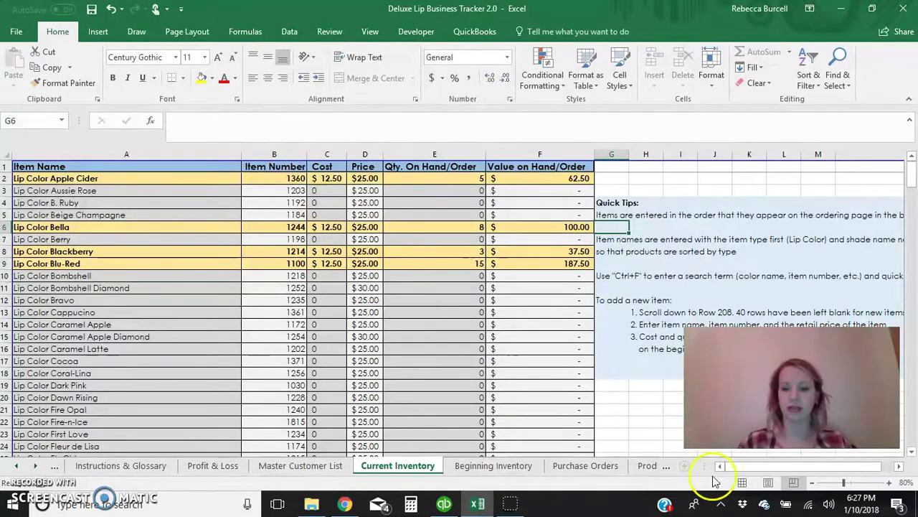
Return to the Purchase Orders sheet and enter the date 1/22 in cell A5 to start the fourth row.
left_click(639, 468)
left_click(476, 474)
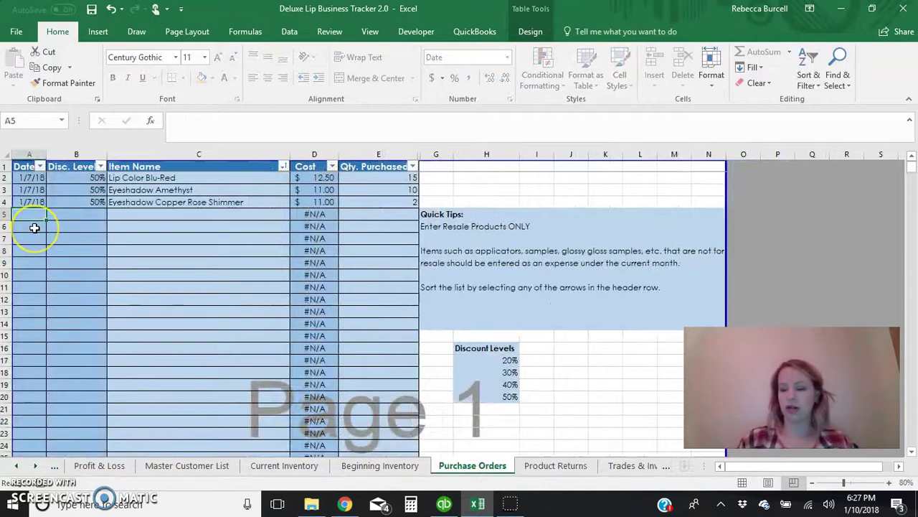
type("1/22")
key("Tab")
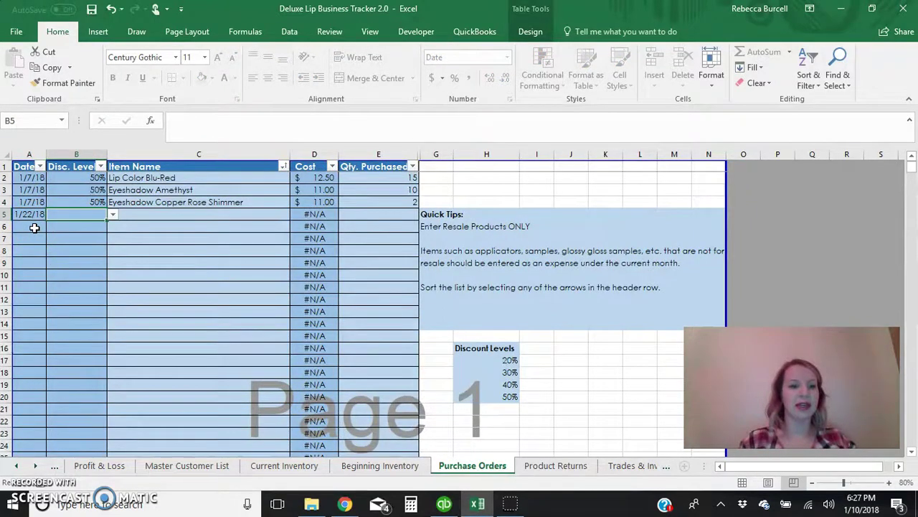
Change the fourth purchase order row's date to 2/2 and set its discount level to 30%.
key("shift+Tab")
type("2/2")
key("Tab")
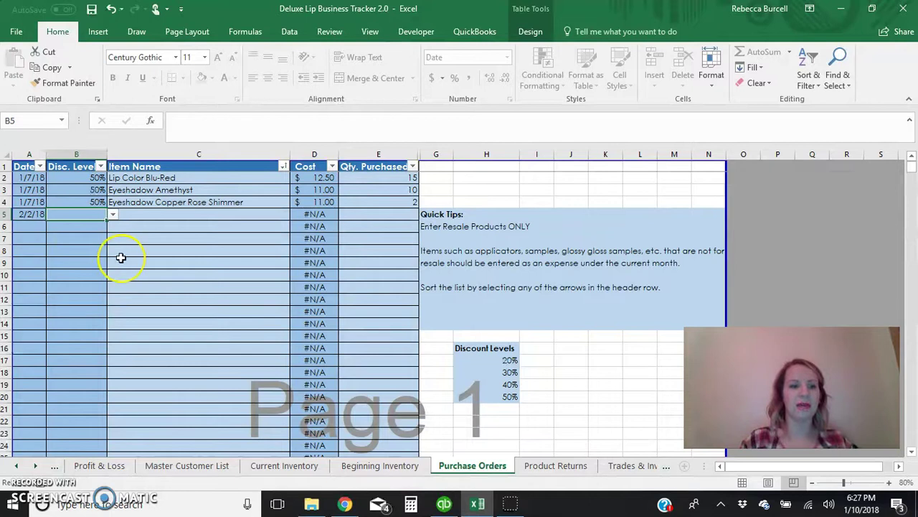
type("30%")
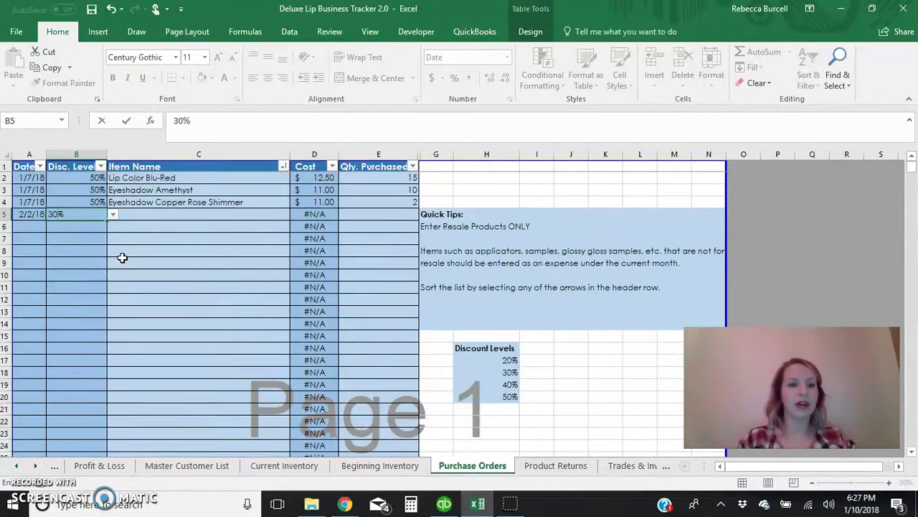
key("Tab")
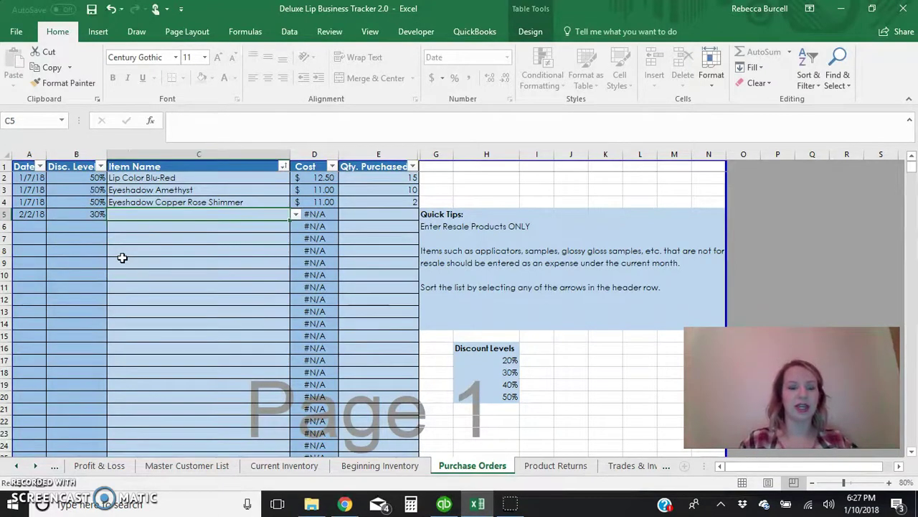
Choose Lip Color Blu-Red as the fourth purchase order row's item, enter a quantity of 5, and check the Current Inventory sheet.
left_click(294, 214)
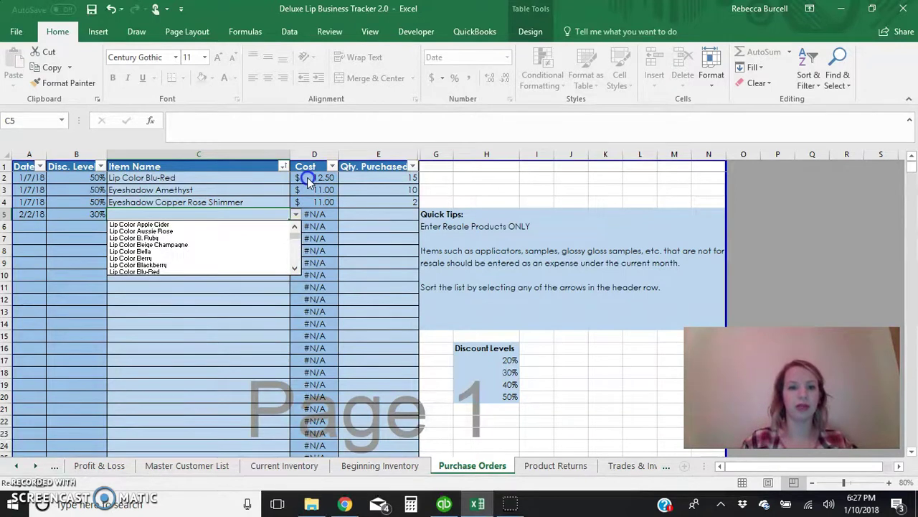
left_click(267, 271)
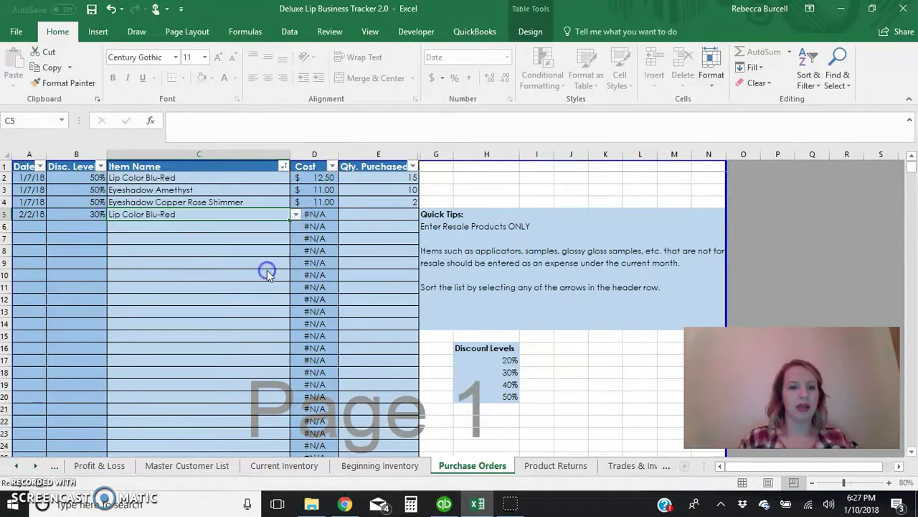
key("Tab")
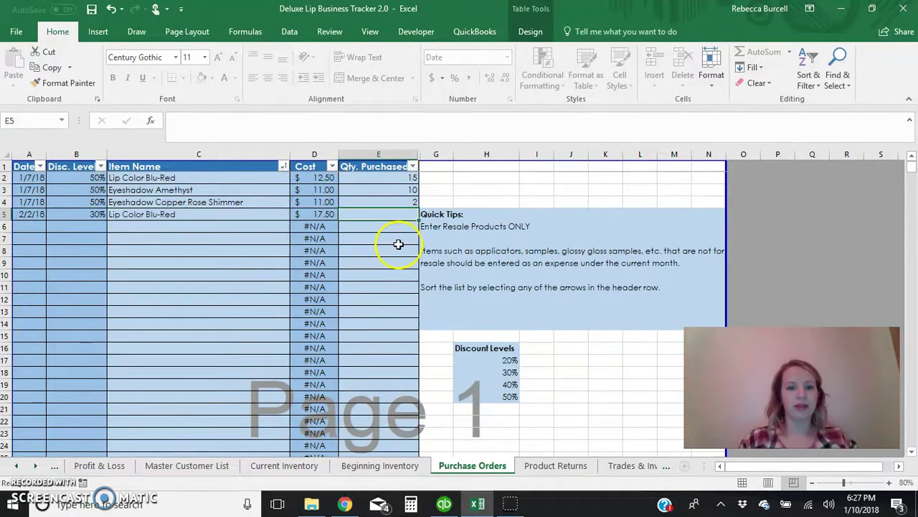
left_click(327, 214)
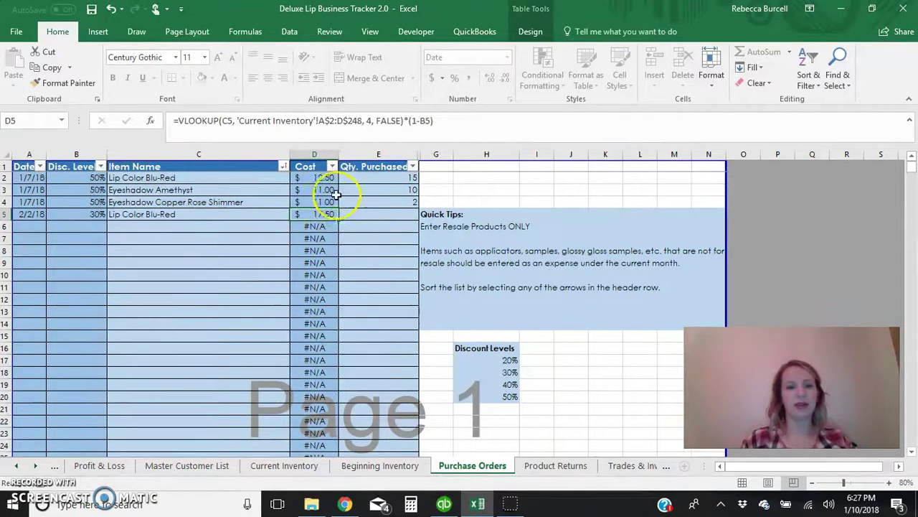
left_click(385, 217)
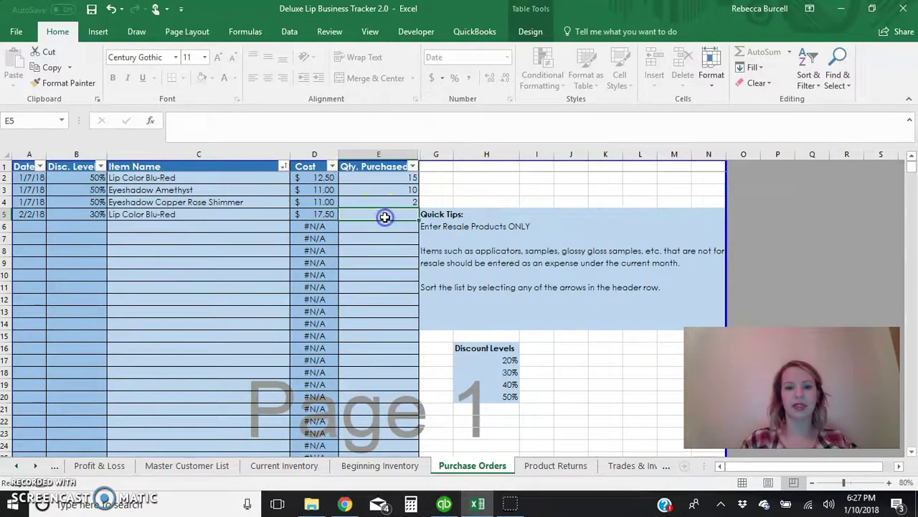
type("5")
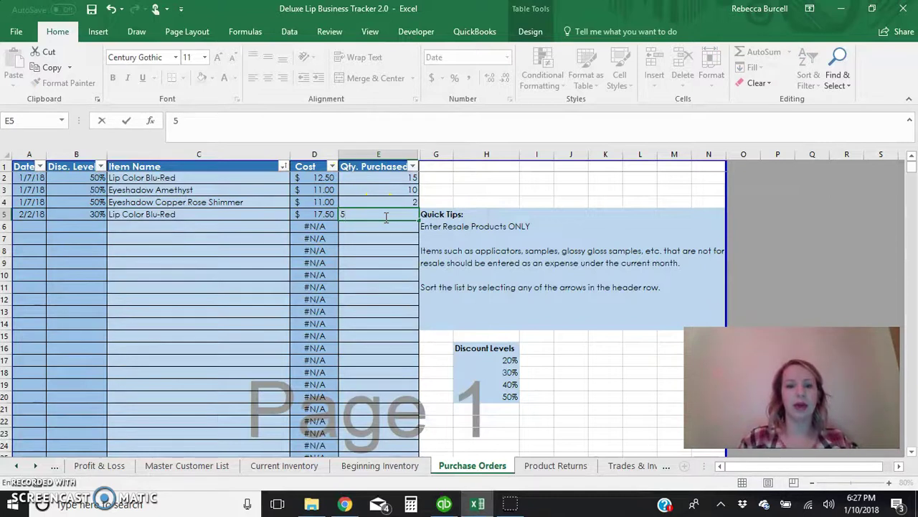
key("Return")
left_click(278, 466)
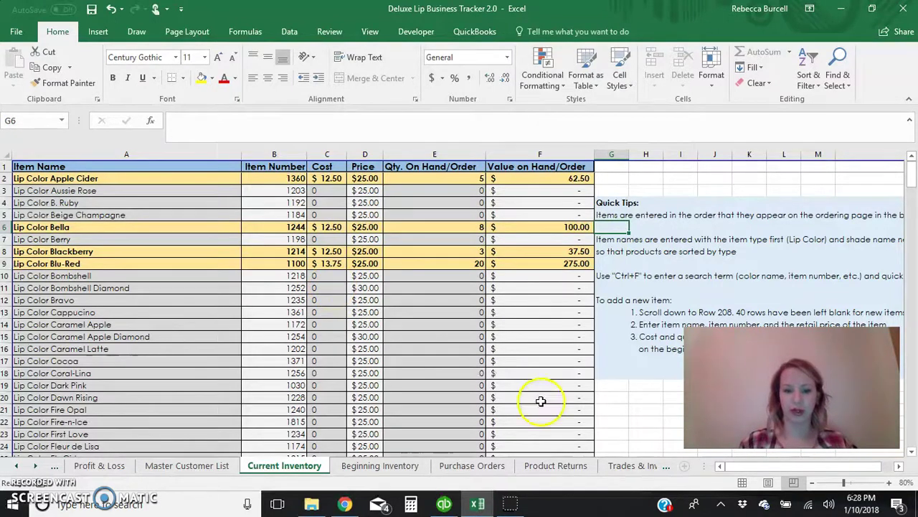
Go to the Product Returns sheet and enter the date 1/22 in its first row.
left_click(608, 468)
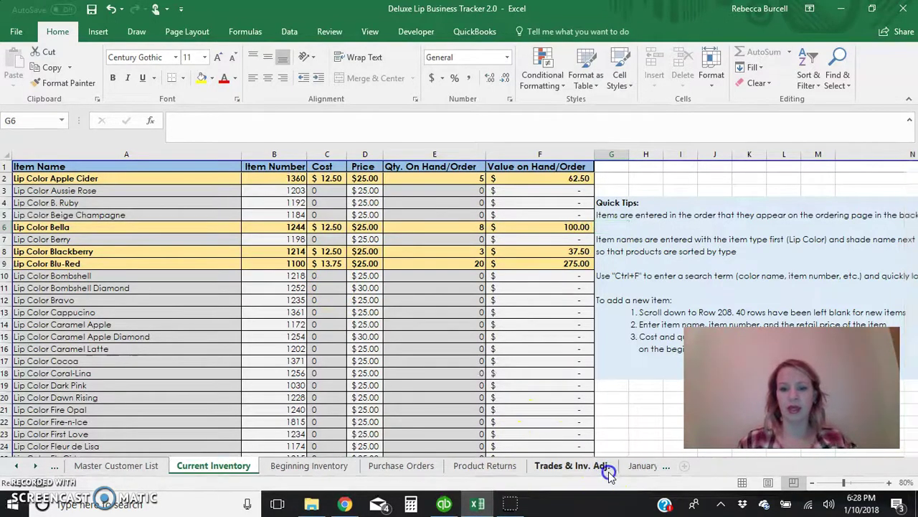
left_click(471, 465)
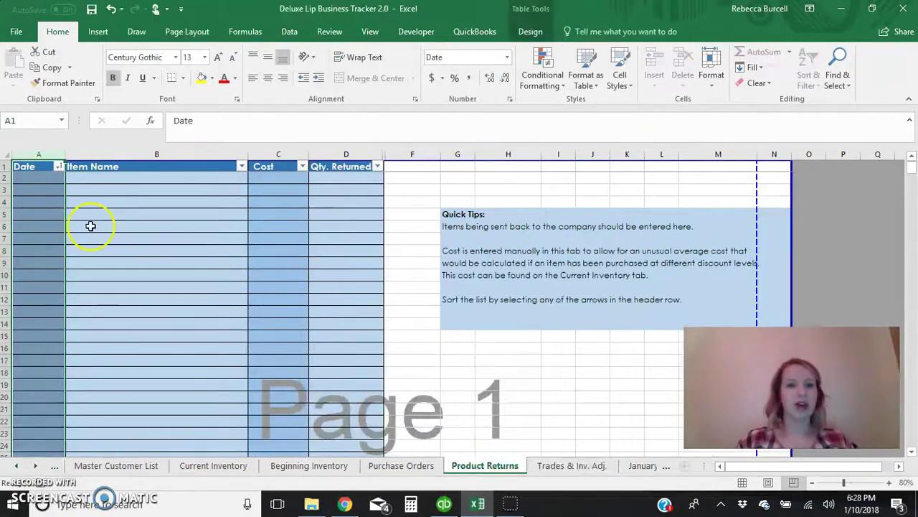
left_click(60, 213)
left_click(44, 180)
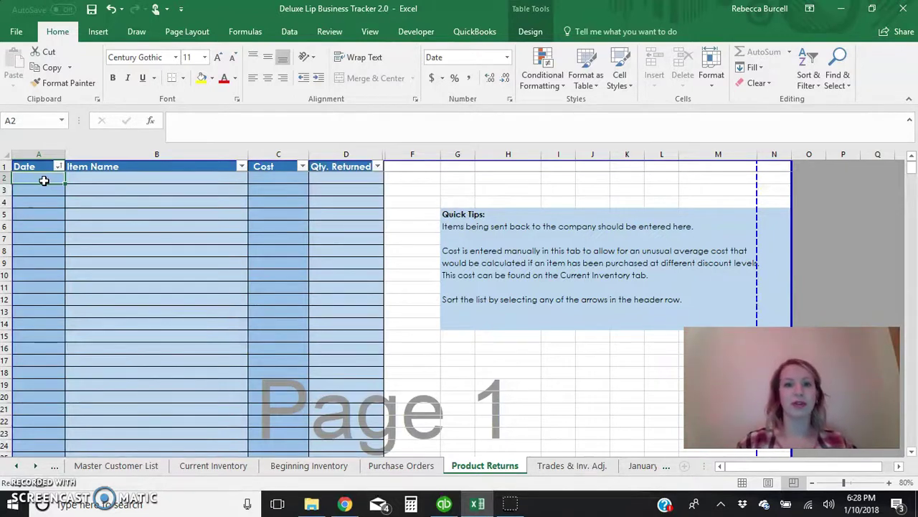
type("1/22")
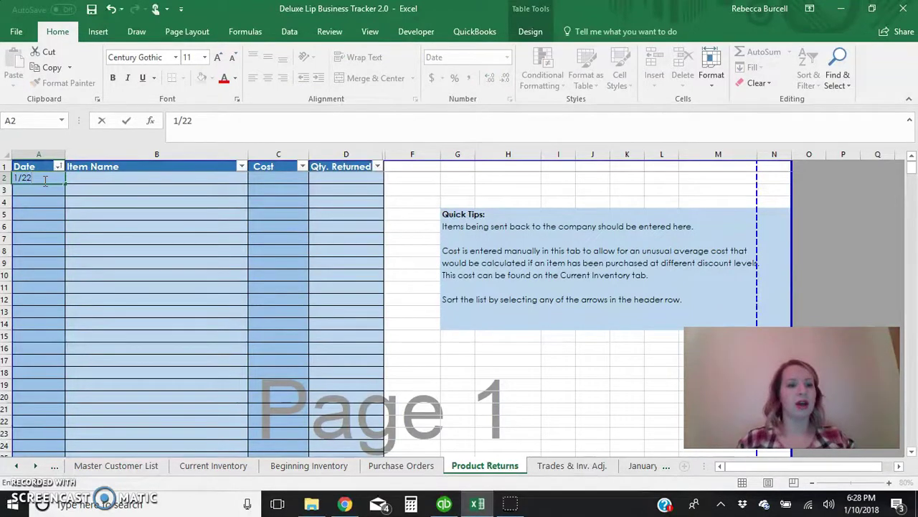
key("Tab")
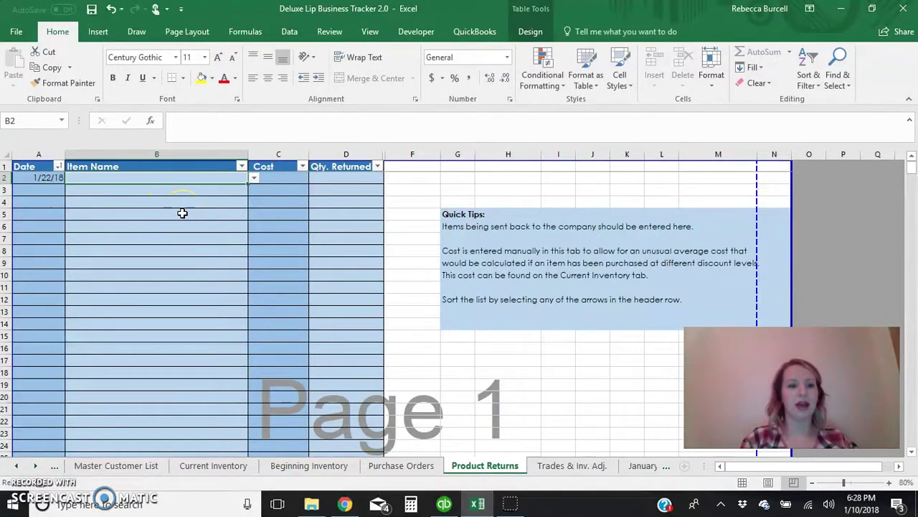
Complete the first product return with item Lip Color Blu-Red, a cost of 12.50 and a quantity returned of 1.
left_click(253, 178)
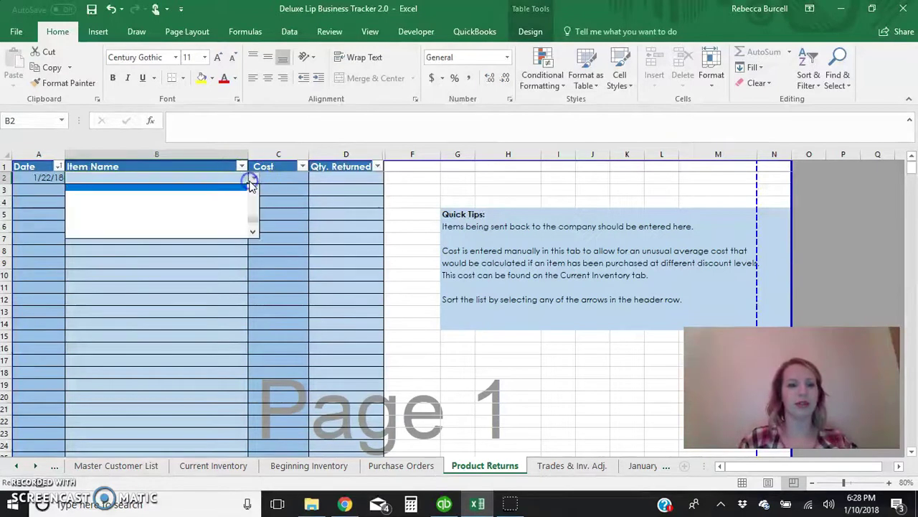
left_click(241, 231)
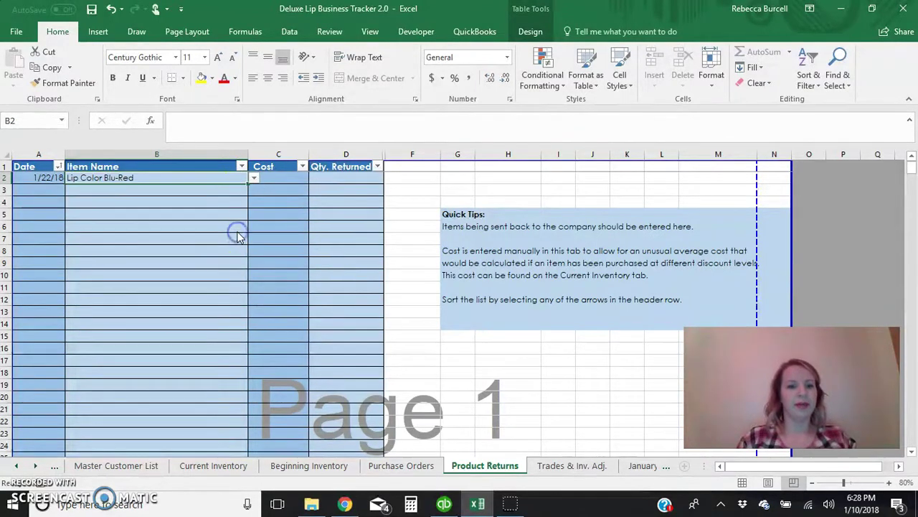
key("Tab")
type("12")
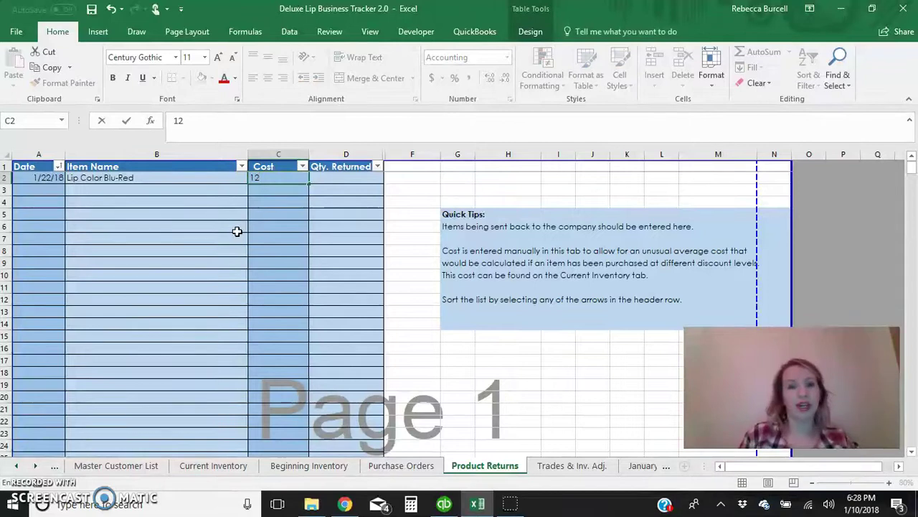
key("Tab")
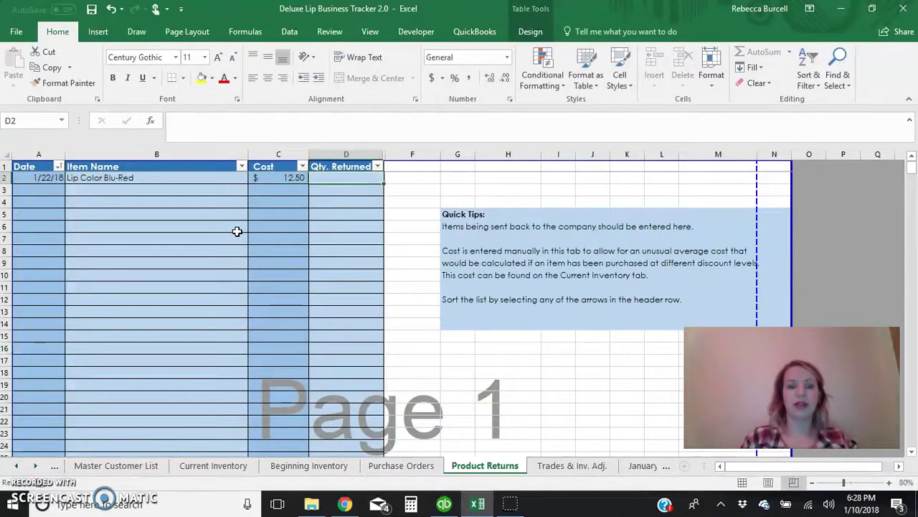
type("-")
key("BackSpace")
type("1")
key("Tab")
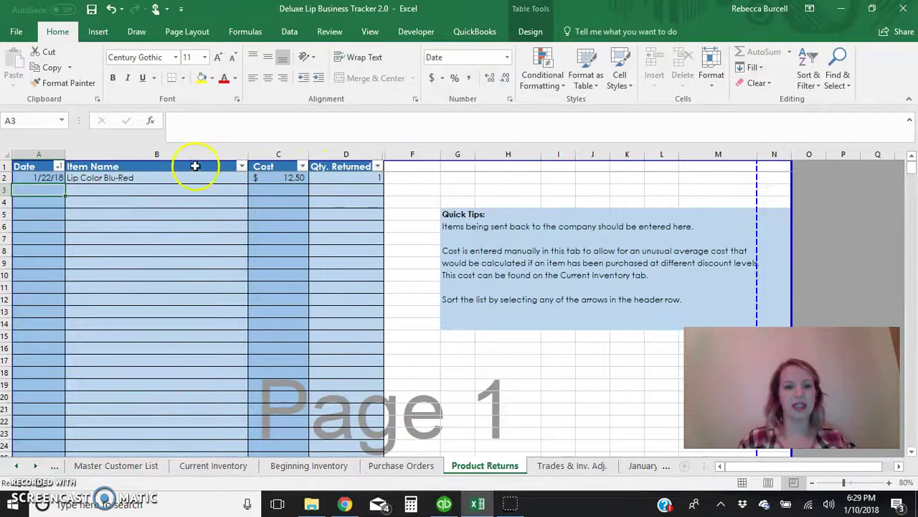
Sort the Purchase Orders table by item name A to Z, and then by date from oldest to newest.
left_click(423, 463)
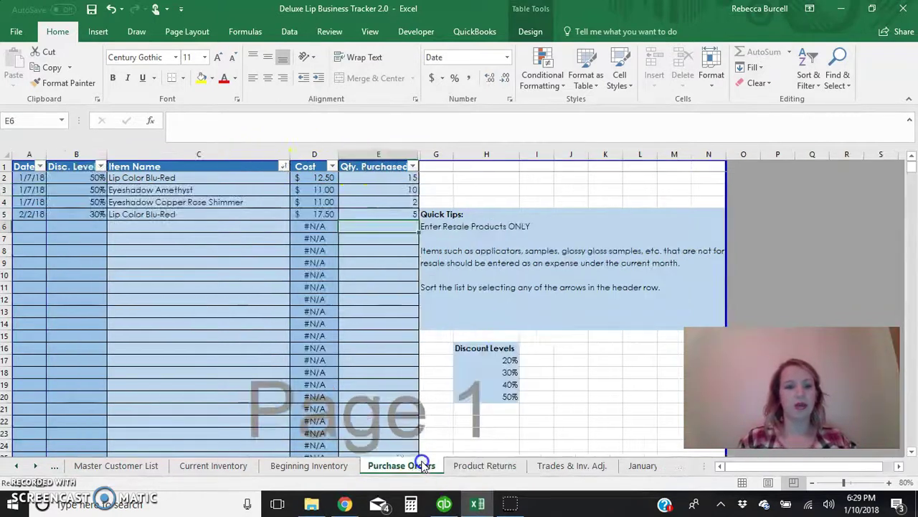
left_click(283, 166)
left_click(236, 180)
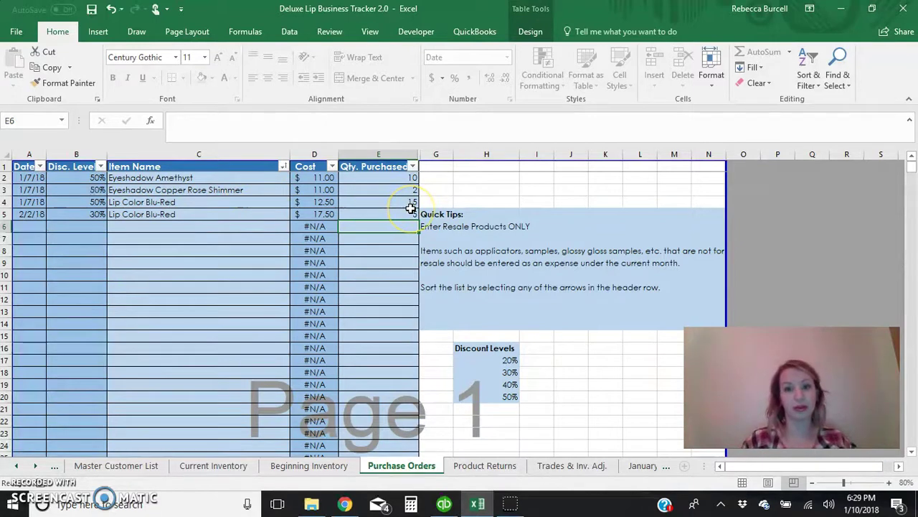
left_click(40, 166)
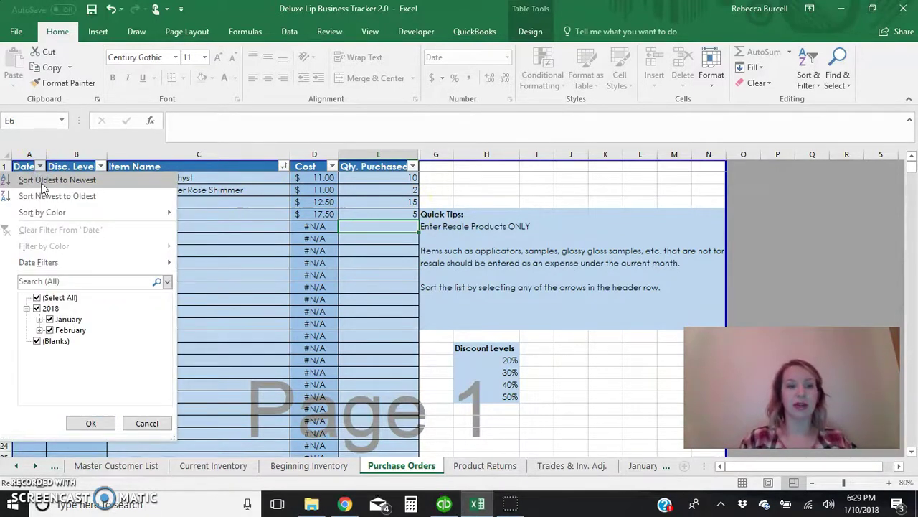
left_click(44, 184)
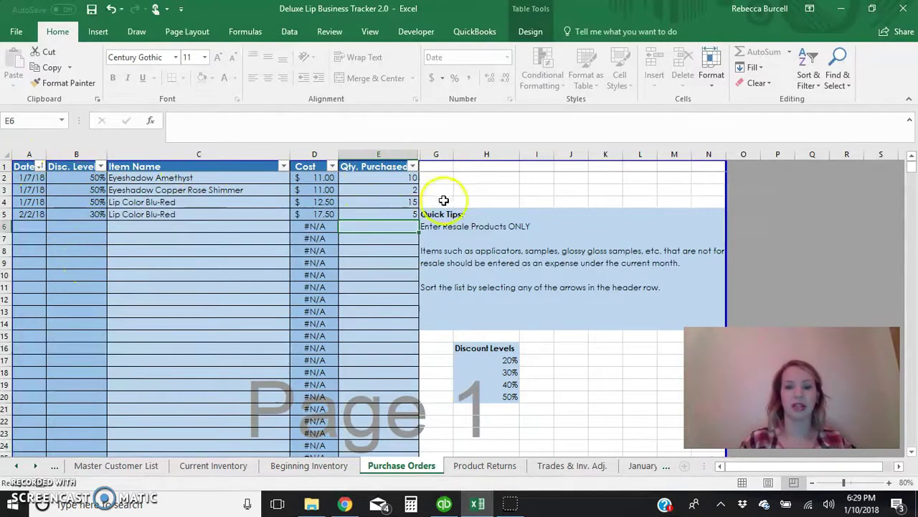
On the Trades & Inv. Adj. sheet, start the first row with the date 1/20/18 and item Lip Color Blackberry.
left_click(577, 465)
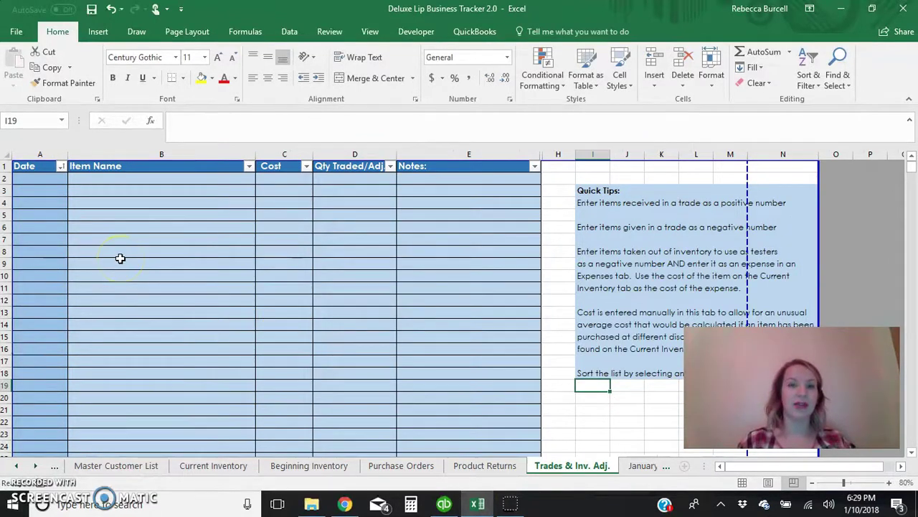
left_click(39, 179)
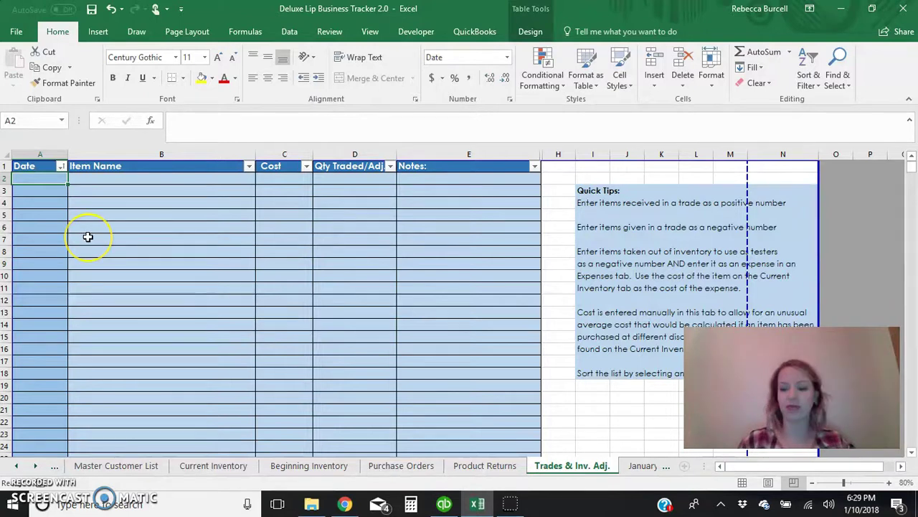
type("1/20/18")
key("Tab")
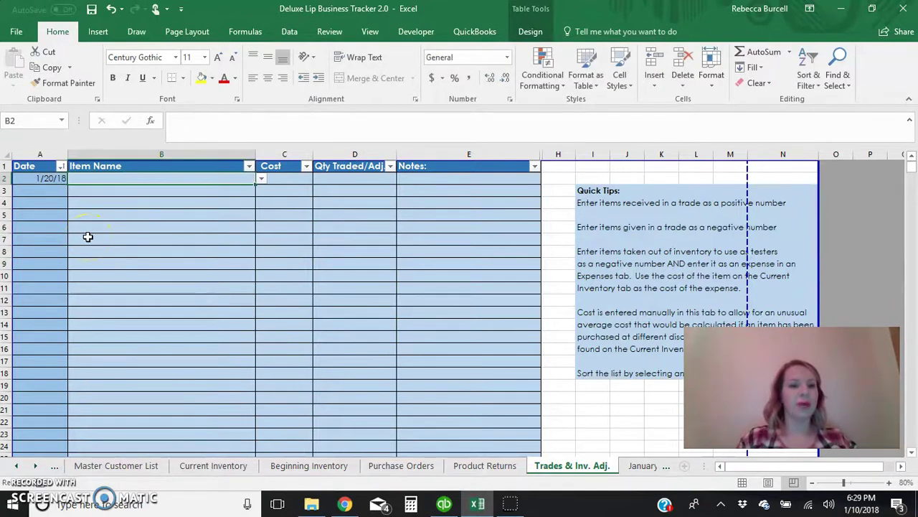
left_click(260, 179)
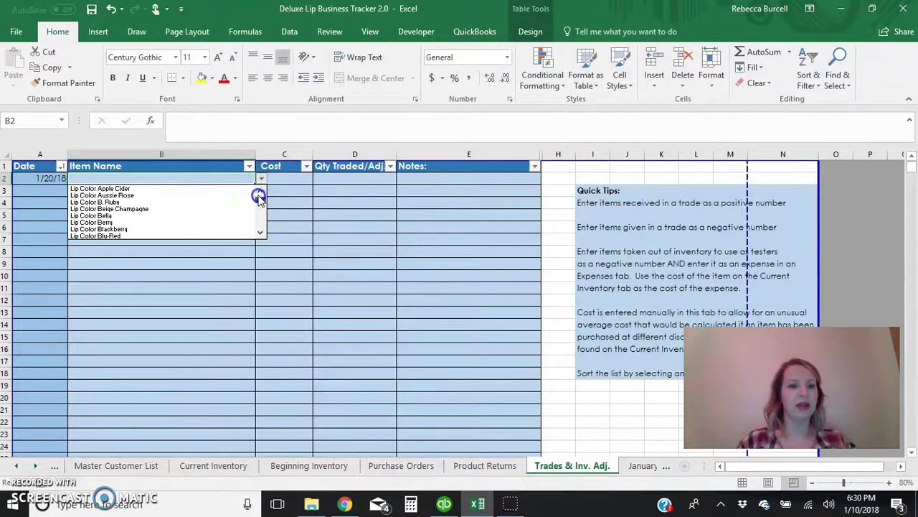
left_click(237, 228)
key("Tab")
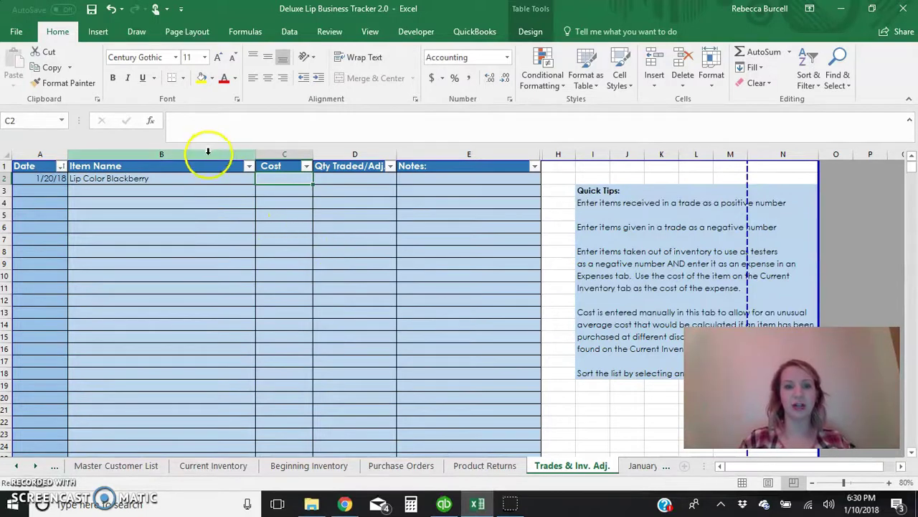
Look up Lip Color Blackberry's cost on the Current Inventory sheet and enter 12.50 as the trade row's cost.
left_click(213, 465)
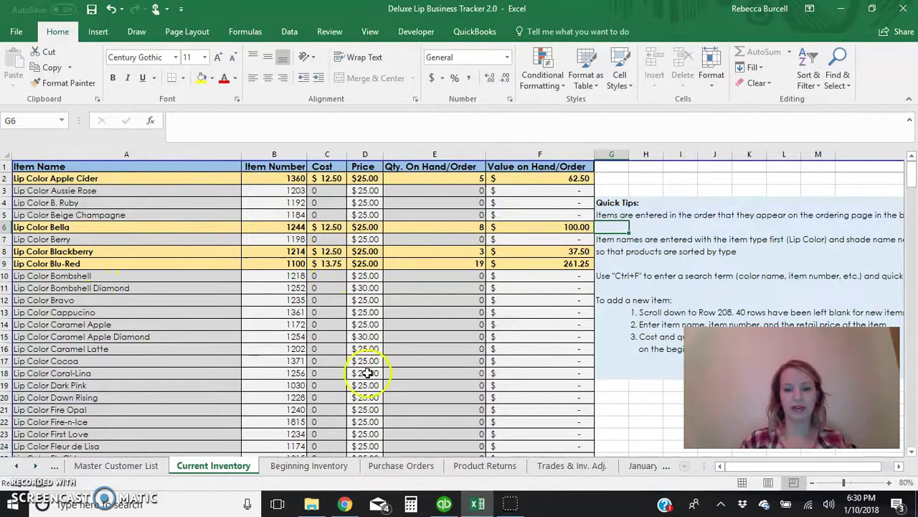
left_click(572, 465)
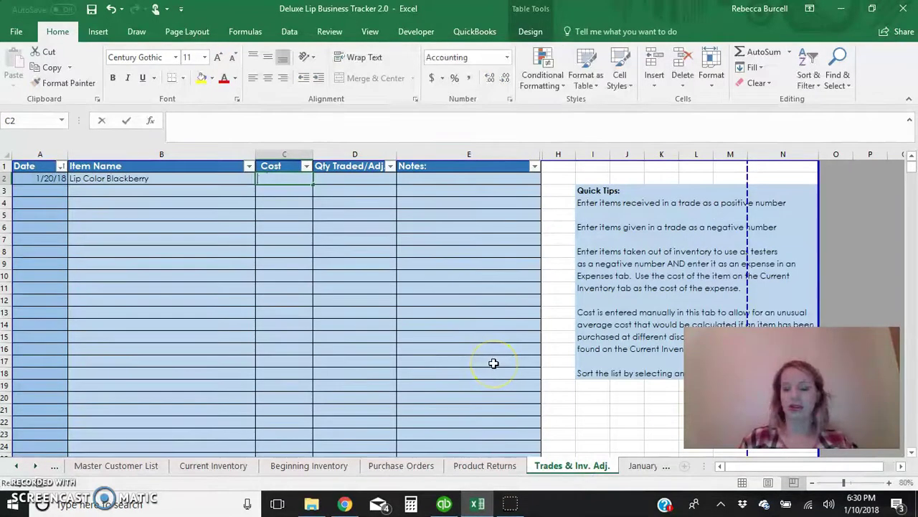
type("12.50")
key("Tab")
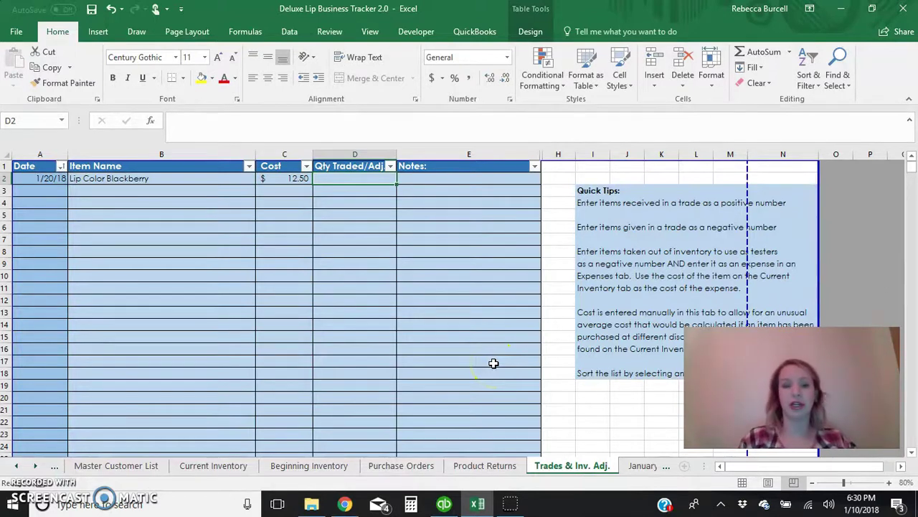
Enter -1 as the Lip Color Blackberry quantity traded and a note reading "Trade to" followed by the trade partner's name.
type("-1")
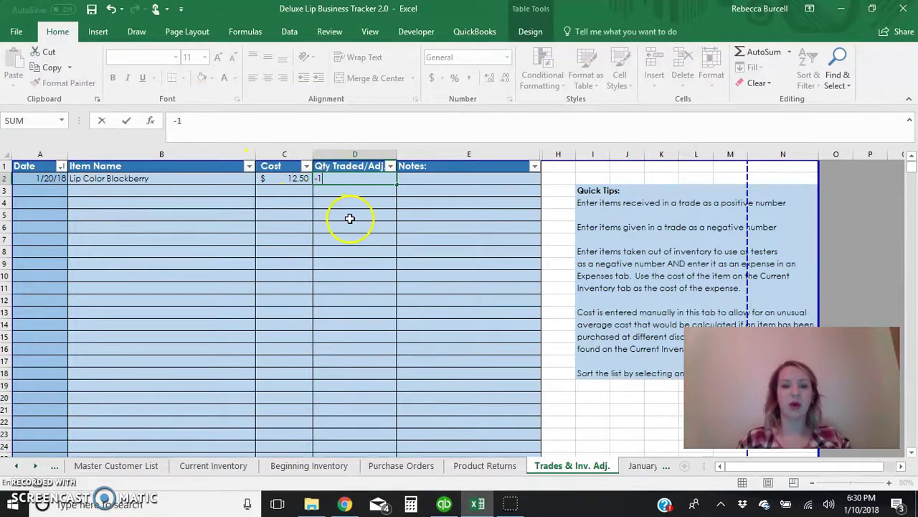
key("Tab")
type("Trade f")
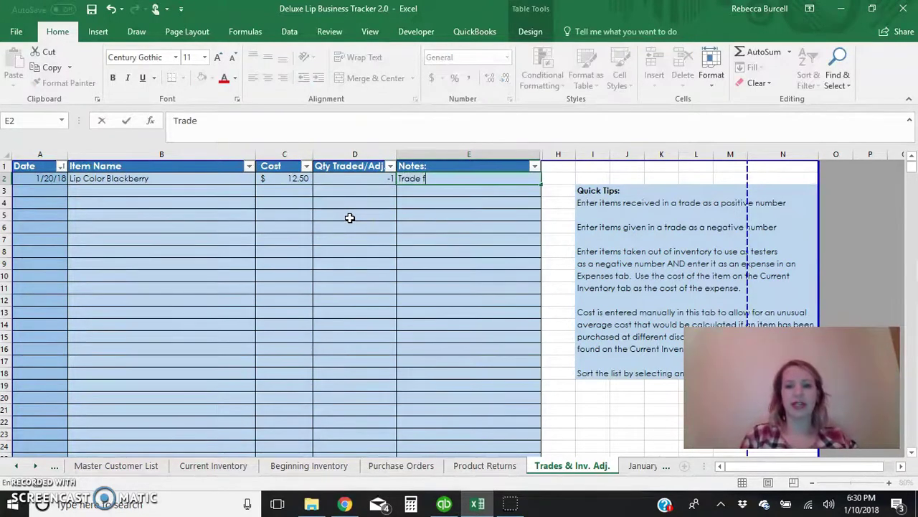
type("o Libby")
Start the second trade row with the date 1/20/18 and item Lip Color B. Ruby.
left_click(21, 191)
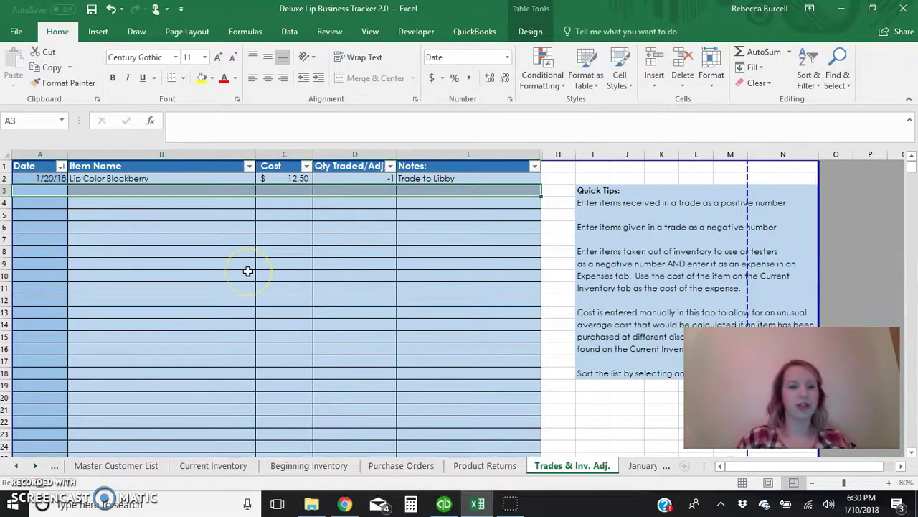
left_click(40, 191)
type("1/20")
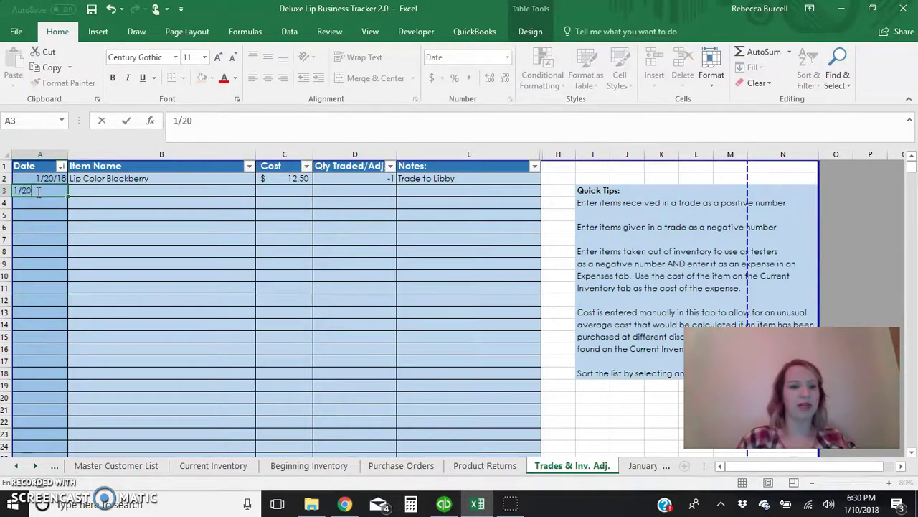
key("Tab")
left_click(262, 191)
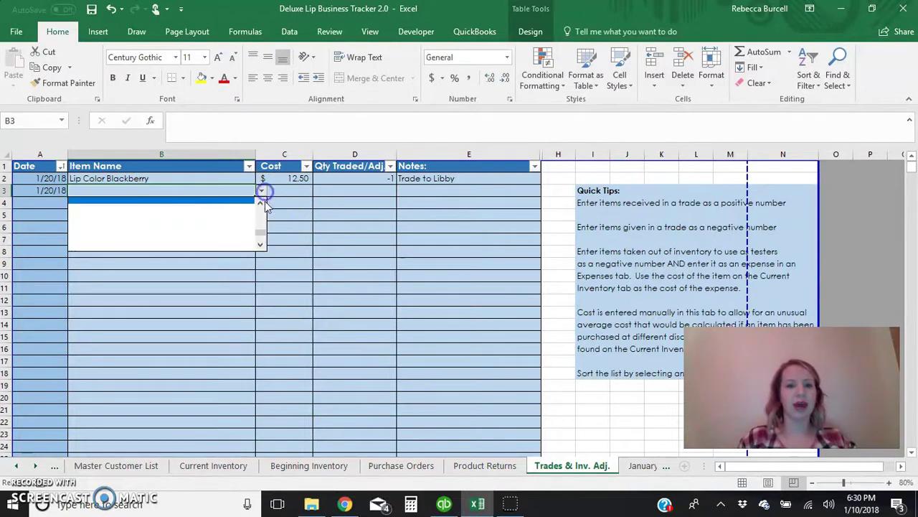
left_click(261, 231)
left_click_drag(261, 230, 259, 210)
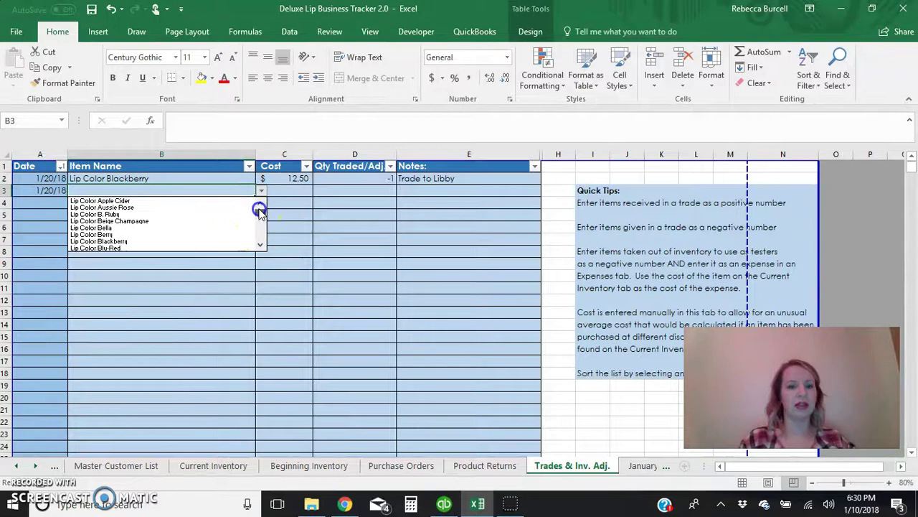
left_click(158, 214)
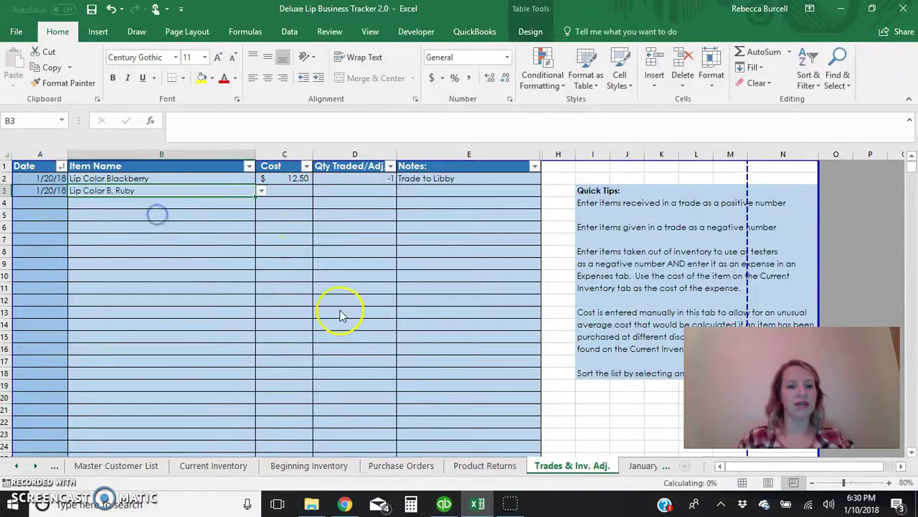
Enter a 12.50 cost, a quantity of 1 and a note reading "Trade from" plus the partner's name for Lip Color B. Ruby.
key("Tab")
type("12.50")
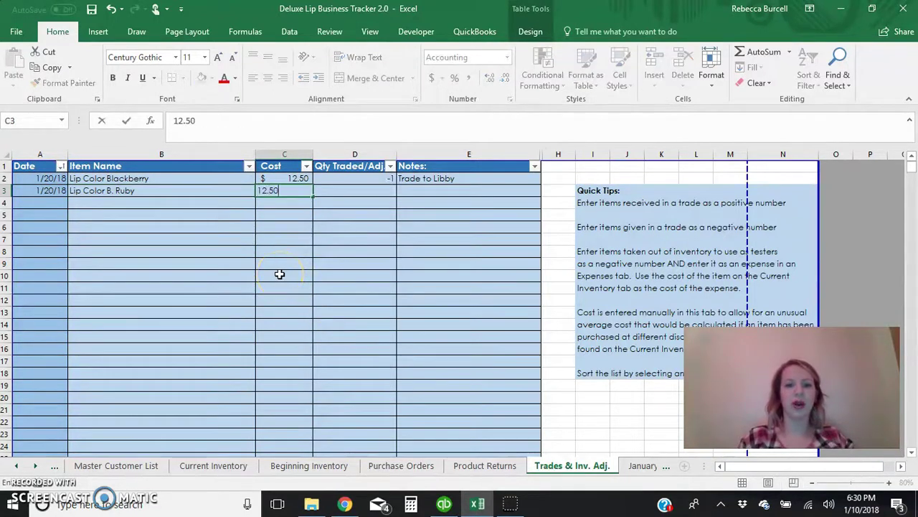
key("Tab")
type("1")
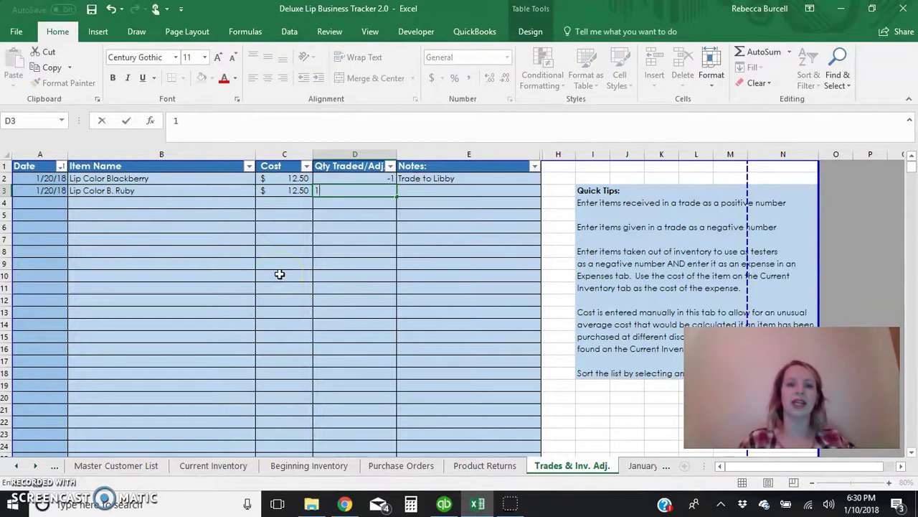
key("Tab")
type("T")
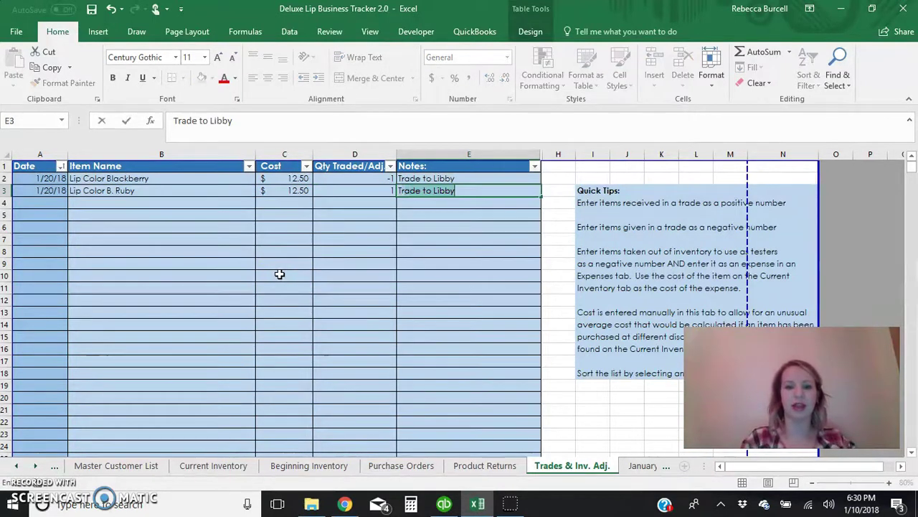
type("rade to L")
key("BackSpace")
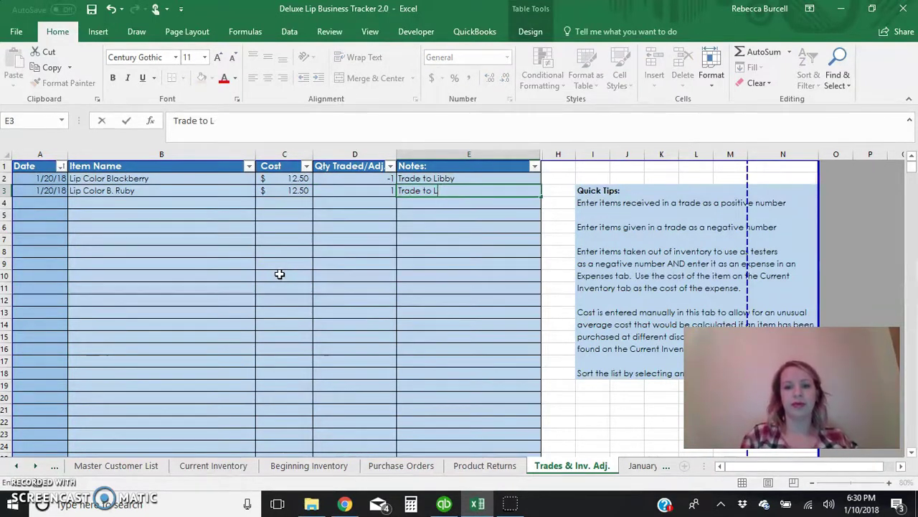
key("Return")
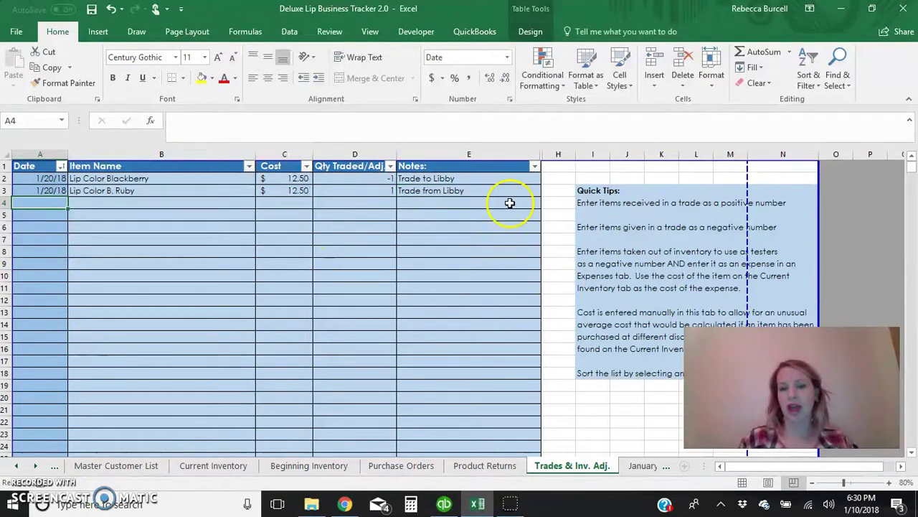
Replace the notes of both 1/20/18 trade rows with only the trade partner's name.
left_click(471, 179)
type("Libby")
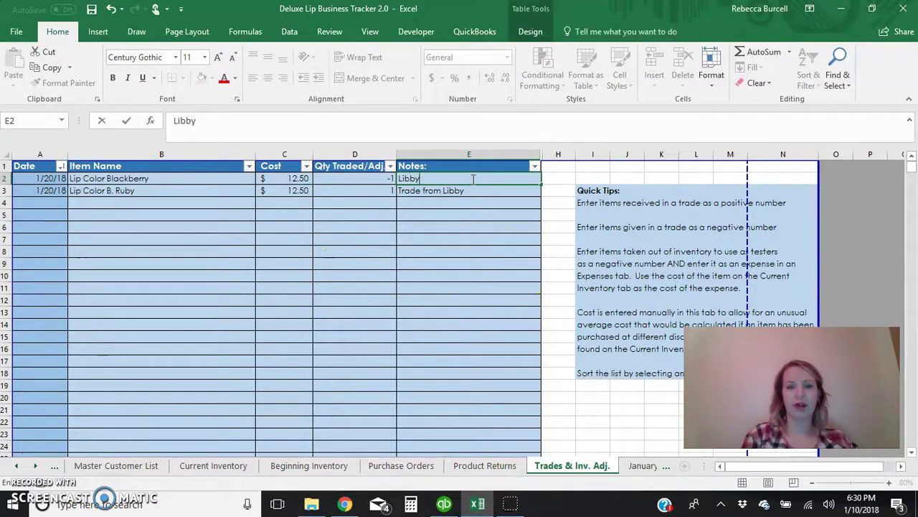
key("Return")
key("ctrl+d")
key("Return")
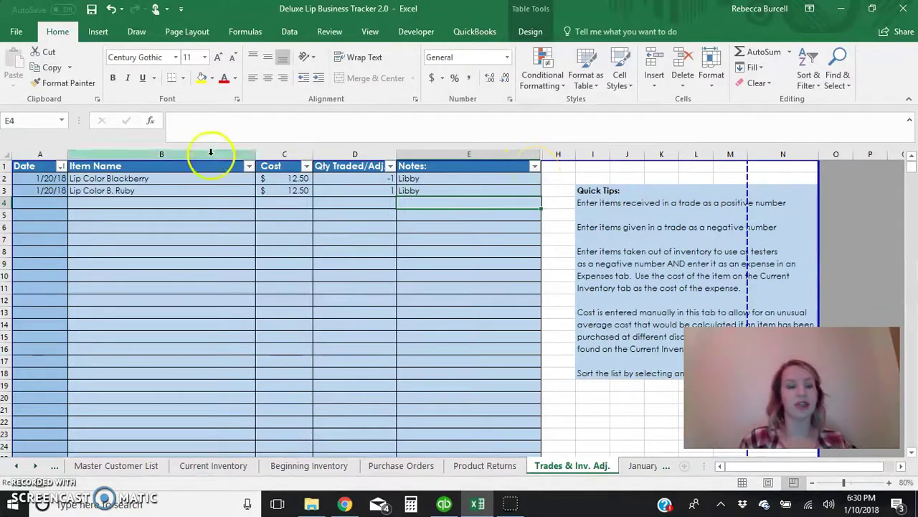
Start a third row on the Trades & Inv. Adj. sheet with the date 1/25/18 and item Lip Color Blu-Red.
left_click(35, 226)
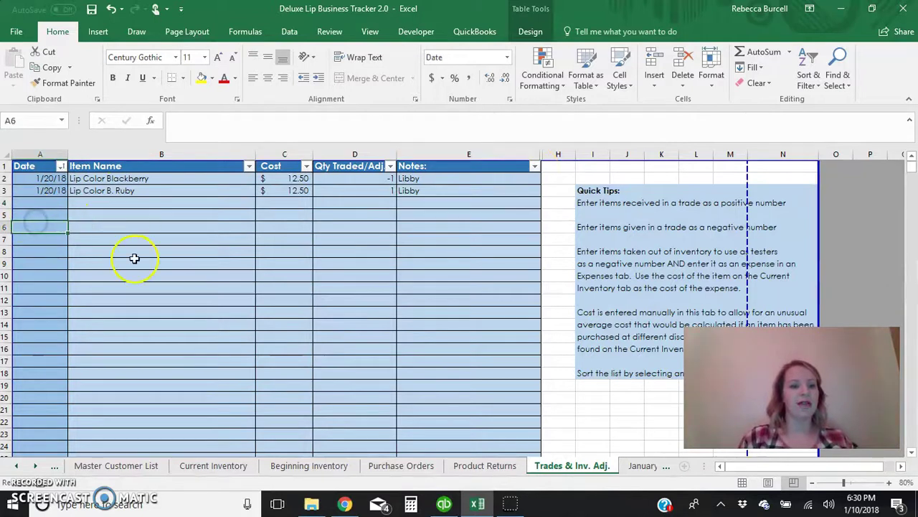
left_click(41, 203)
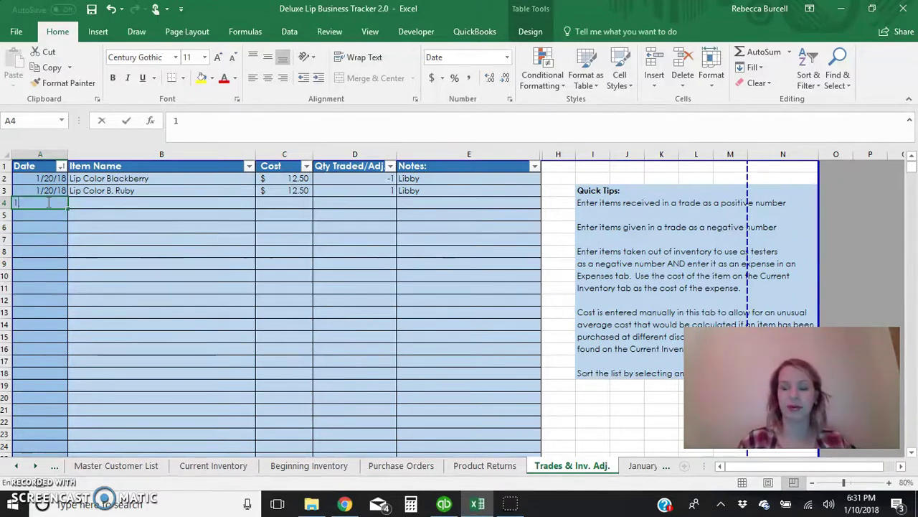
type("1/25")
key("Tab")
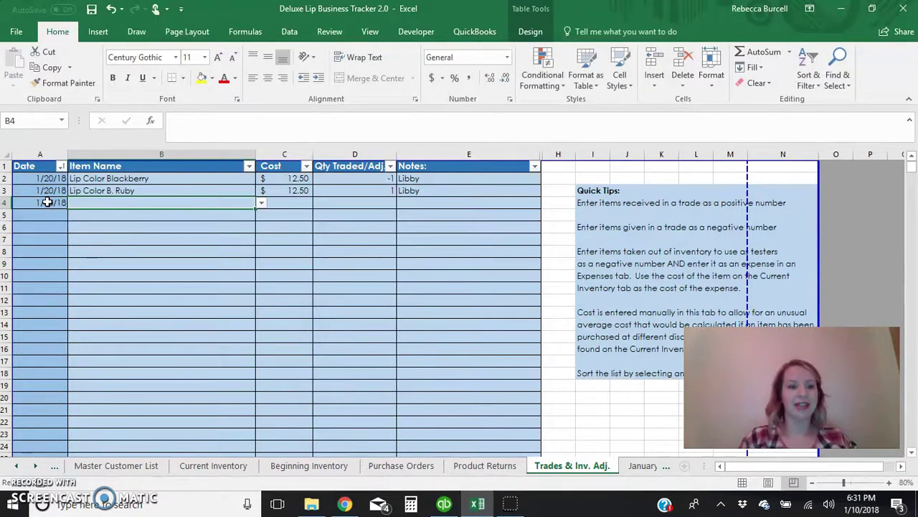
type("Lip Color Blu")
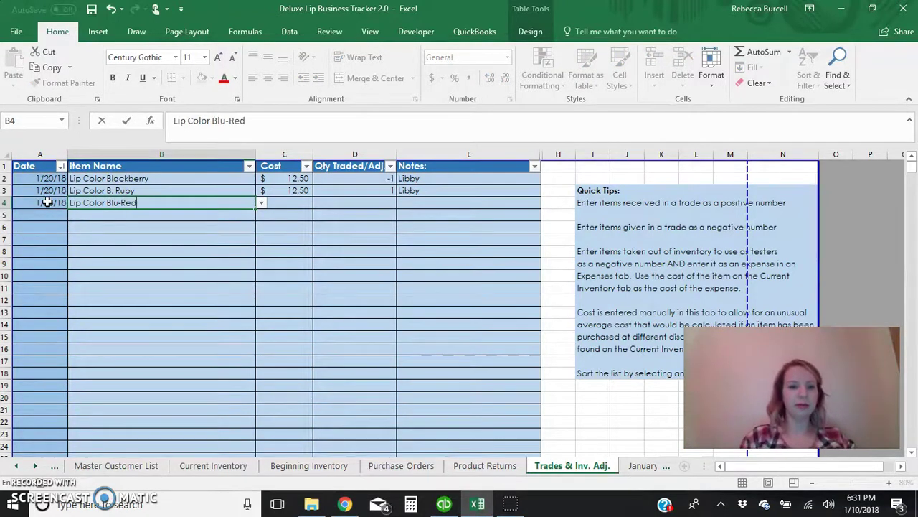
type("-Red")
key("Tab")
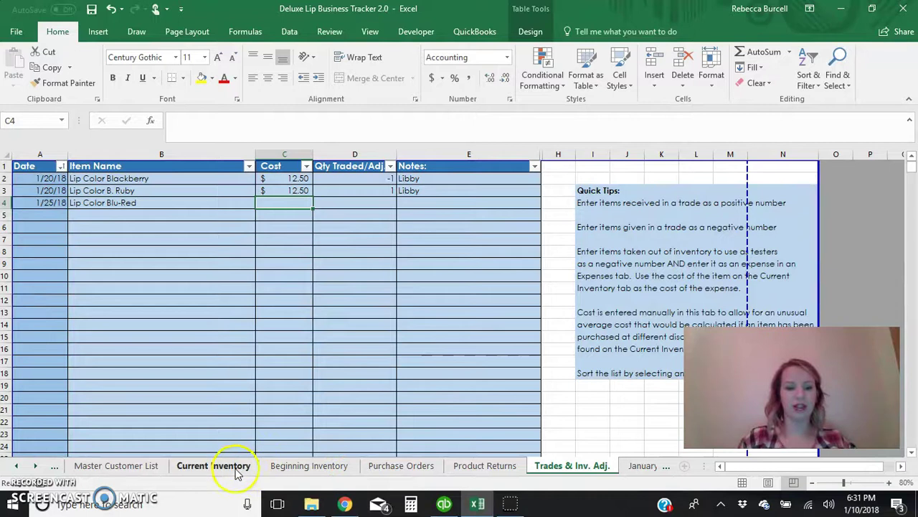
Look up Lip Color Blu-Red's cost on the Current Inventory sheet and enter 13.75 as the adjustment row's cost.
left_click(236, 467)
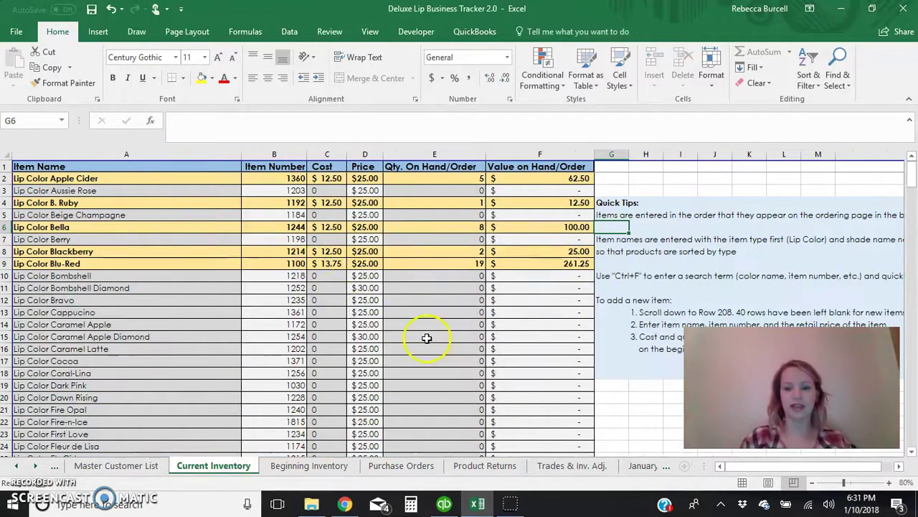
left_click(578, 466)
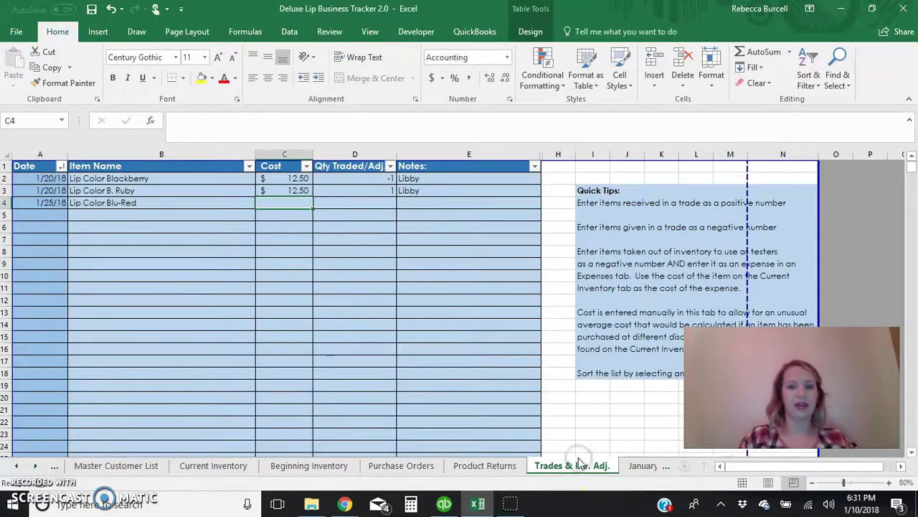
type("13.75")
key("Tab")
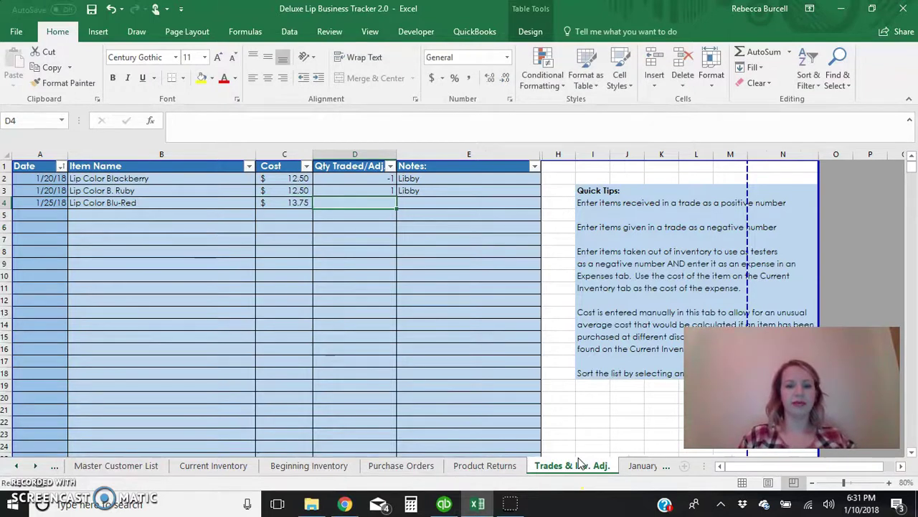
Enter -1 as the Lip Color Blu-Red quantity adjusted and the note "New Tester".
type("-1")
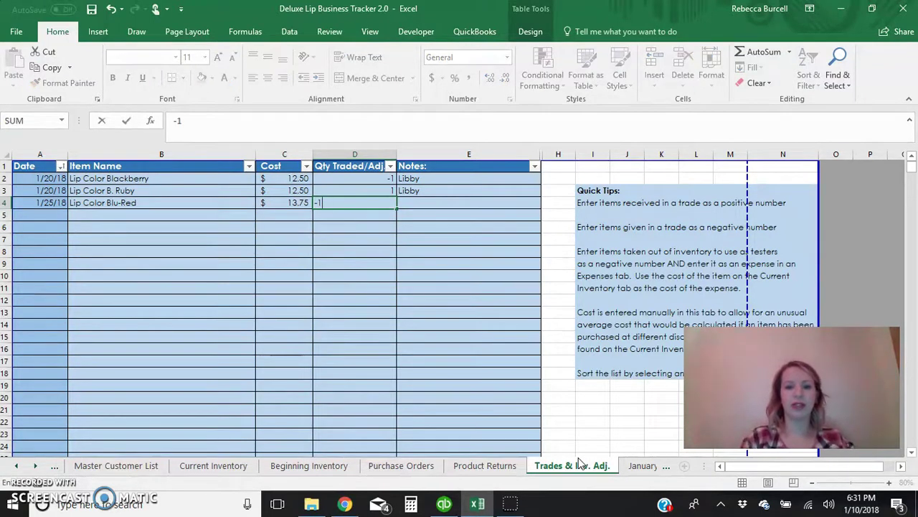
key("Tab")
type("N")
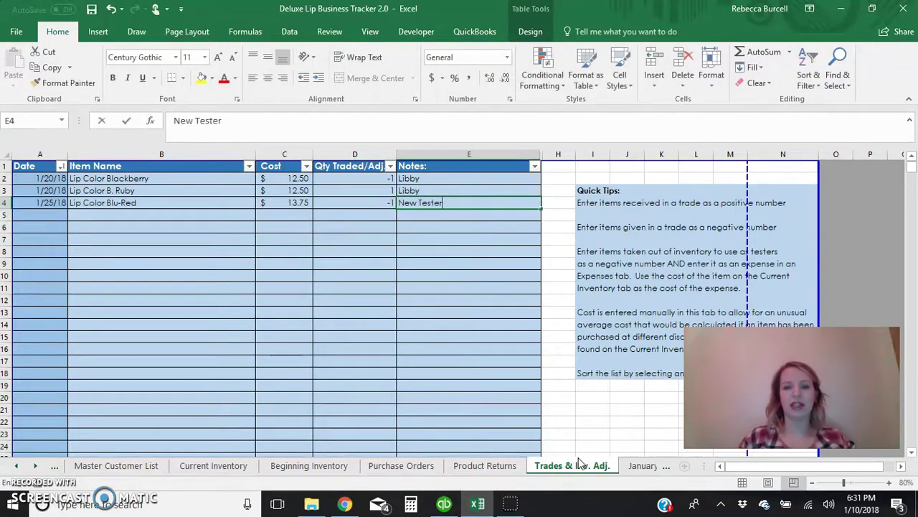
left_click(461, 322)
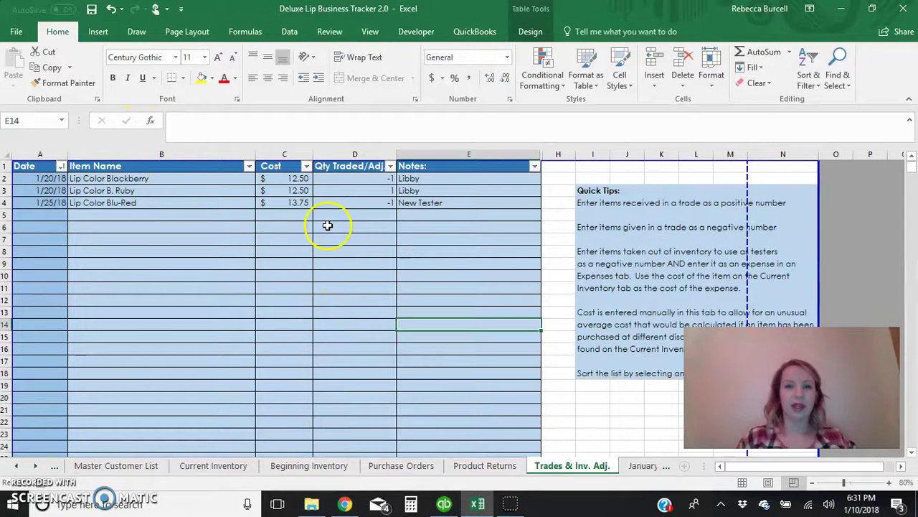
left_click(294, 205)
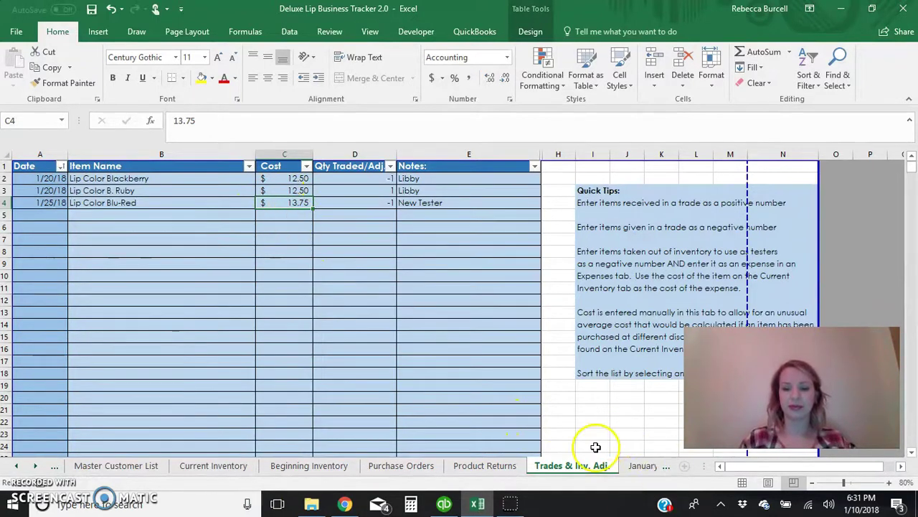
On the January Income sheet, start the first sales row with the date 1/10/18 and choose the customer's name.
left_click(634, 467)
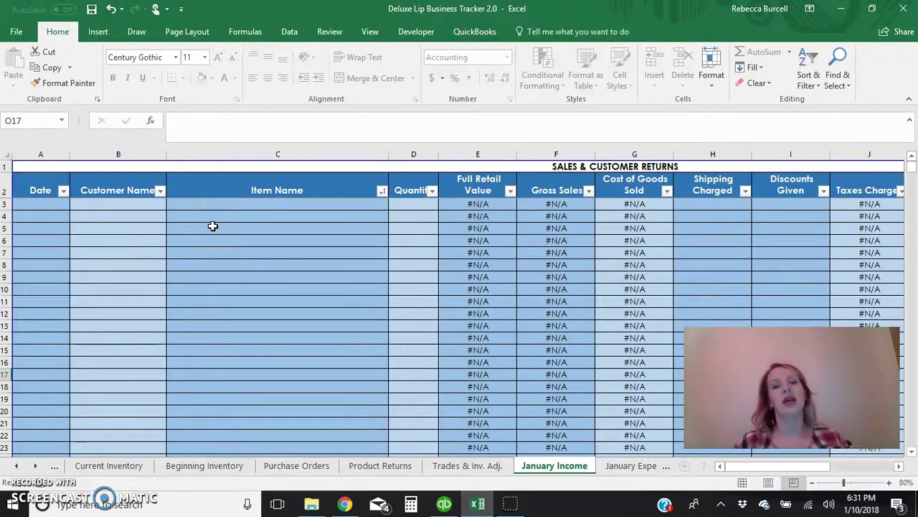
left_click(46, 205)
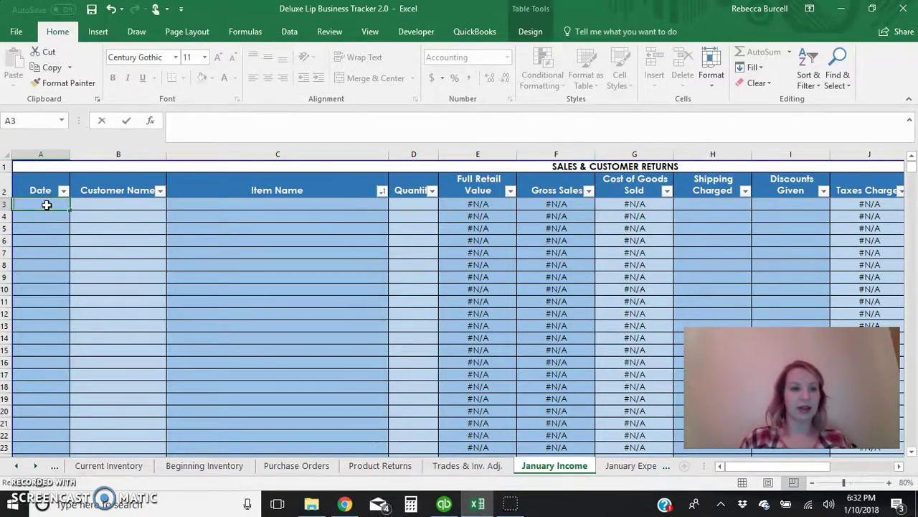
type("1/10/18")
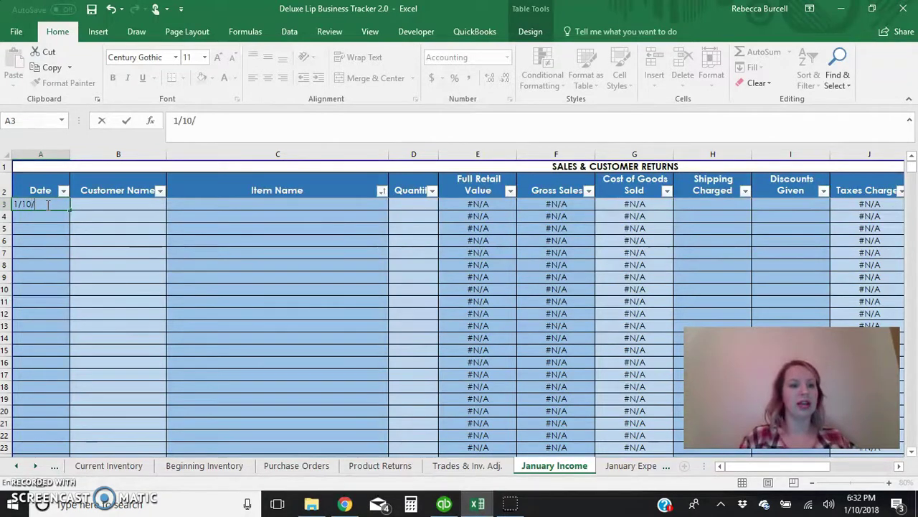
key("Tab")
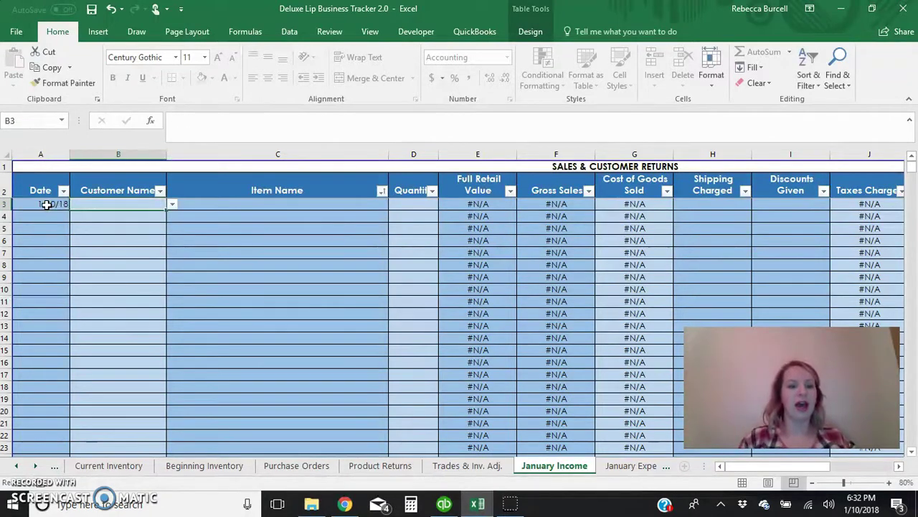
left_click(172, 205)
left_click(170, 216)
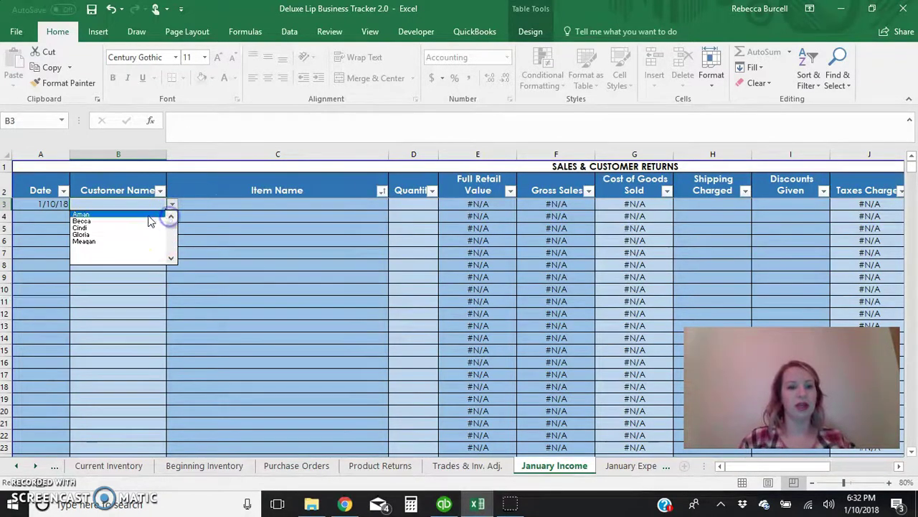
left_click(148, 230)
left_click(117, 214)
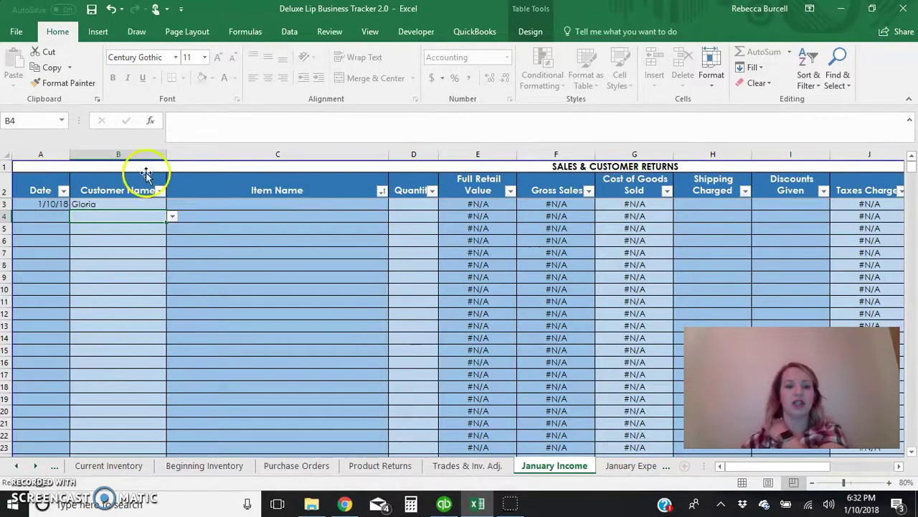
Choose Lip Color Blu-Red as the item sold in the first sales row and enter a quantity of 1.
left_click(385, 208)
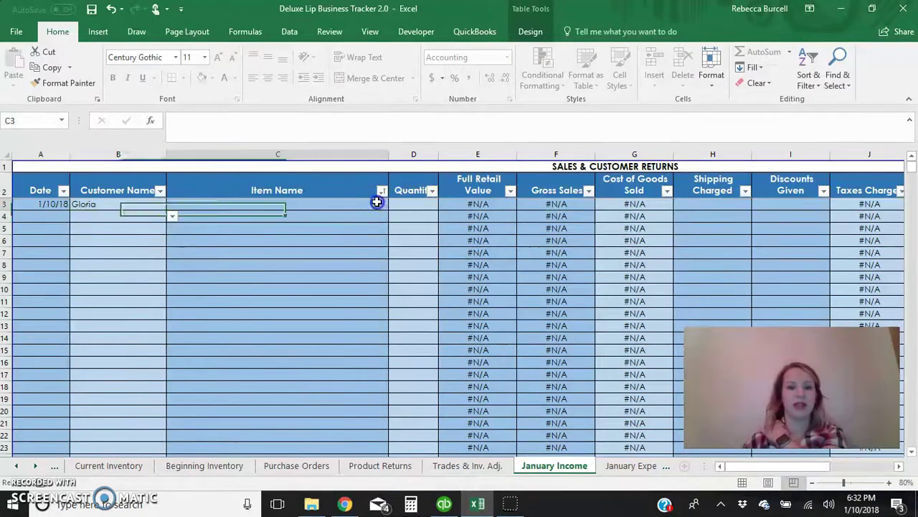
left_click(393, 209)
left_click(385, 207)
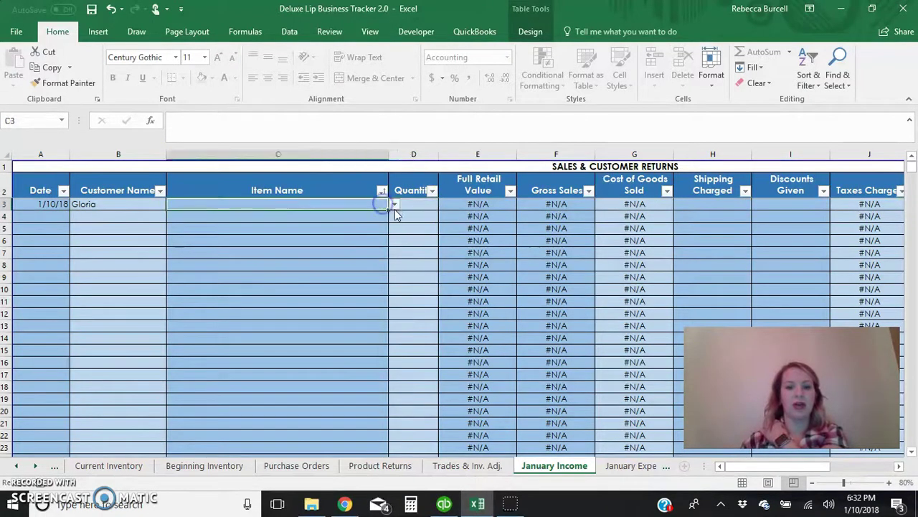
left_click(394, 205)
left_click_drag(394, 248, 393, 219)
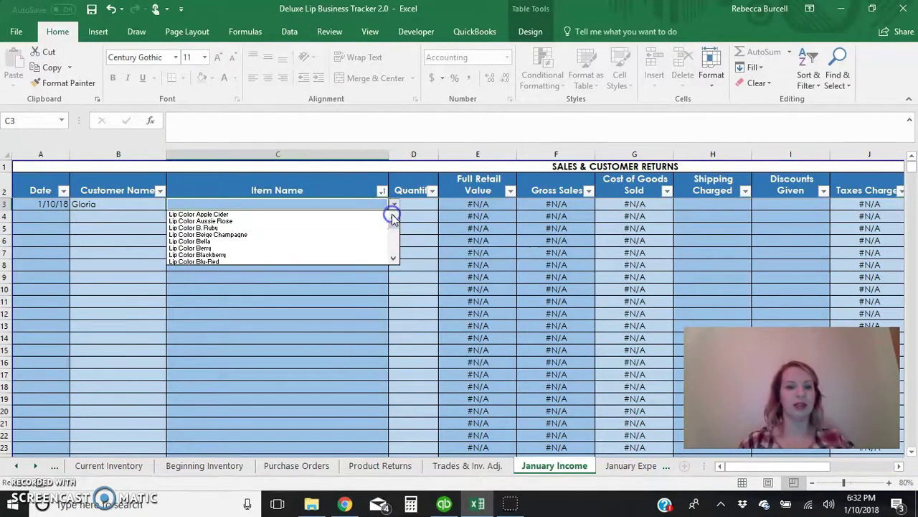
left_click(349, 260)
key("Tab")
type("1")
key("Tab")
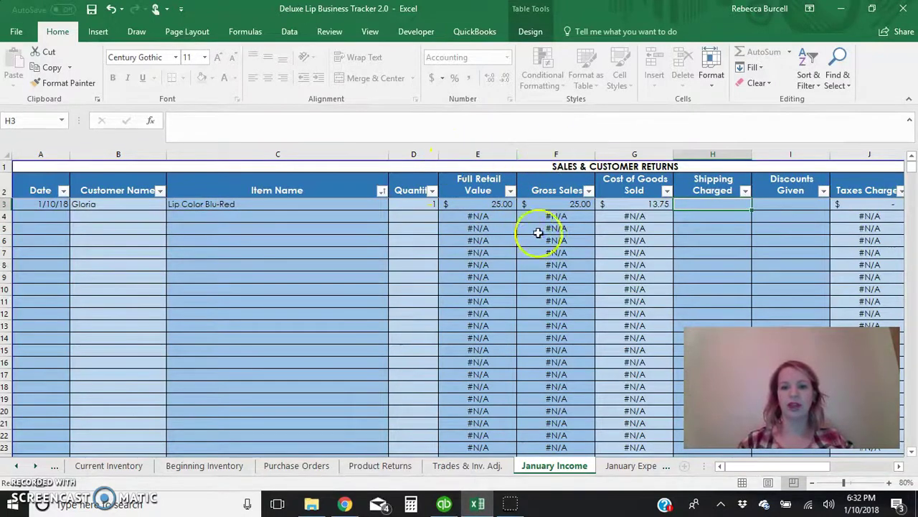
left_click(423, 203)
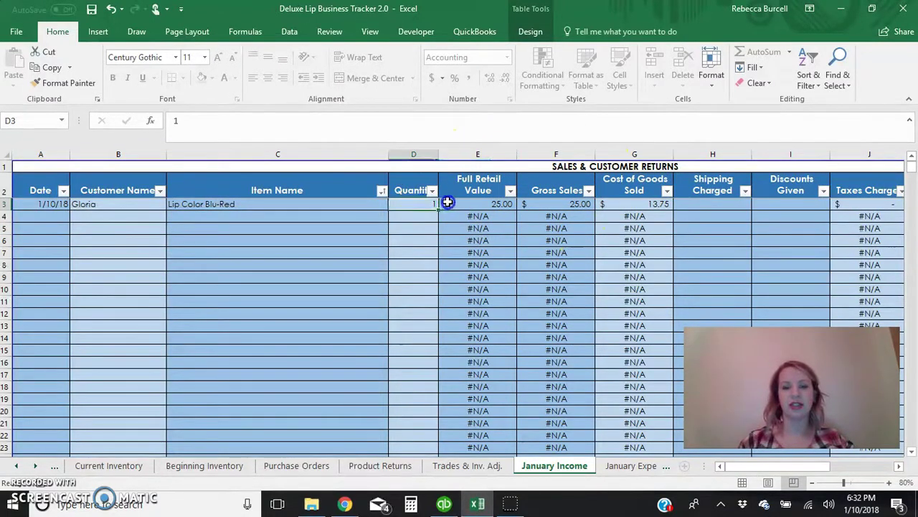
In the first January sales row, change the quantity to 2 and enter a shipping charge of 3.00.
type("2")
key("Tab")
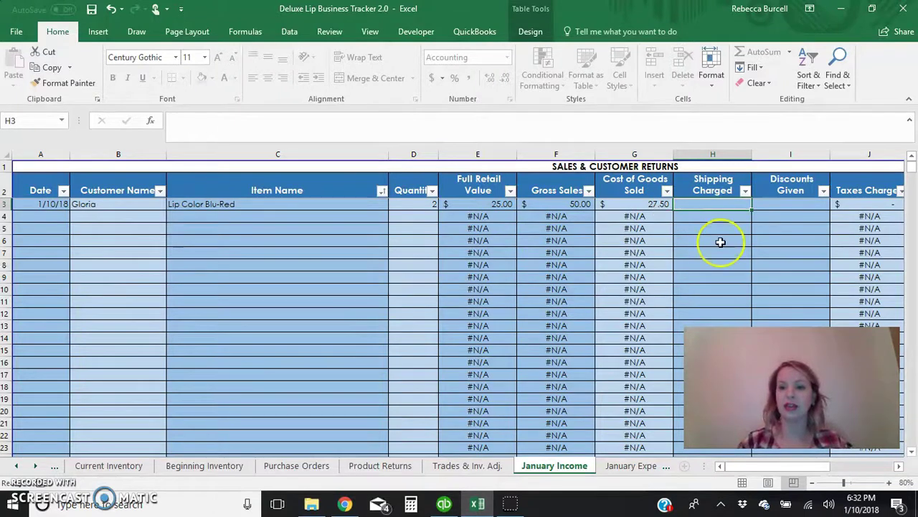
type("3.00")
key("Tab")
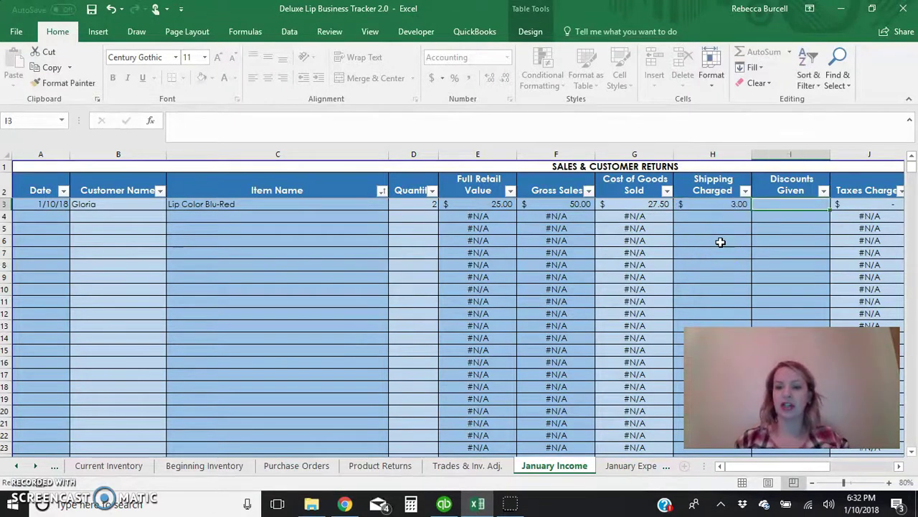
Set the January sales tax rate for non-taxable shipping to 8.50%.
scroll(720, 242, "right", 6)
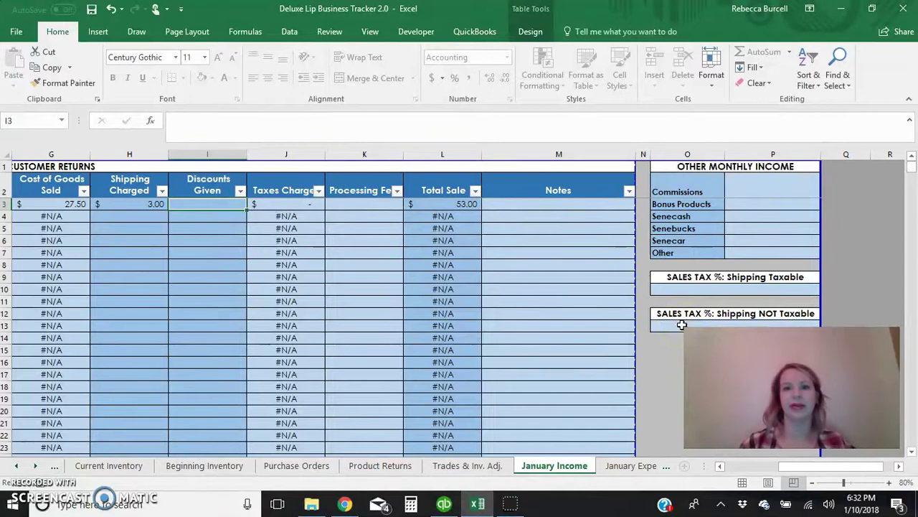
left_click(681, 324)
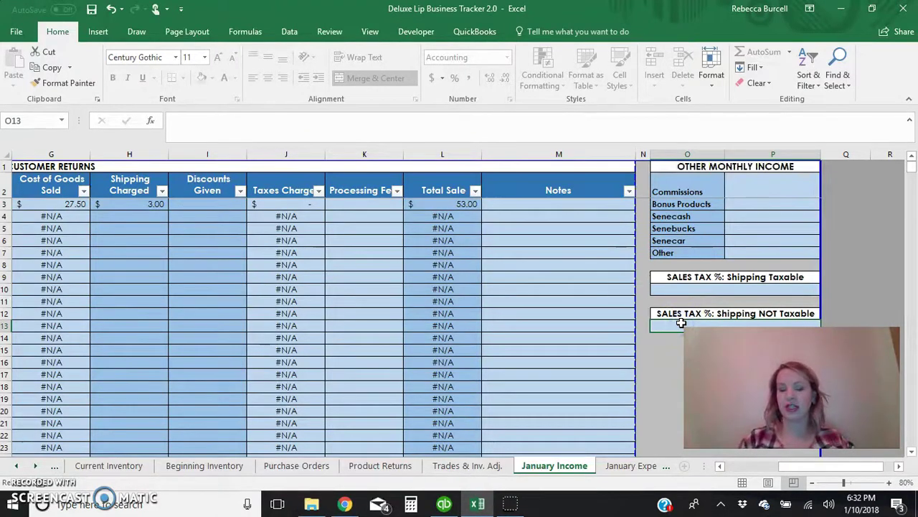
type("8.50")
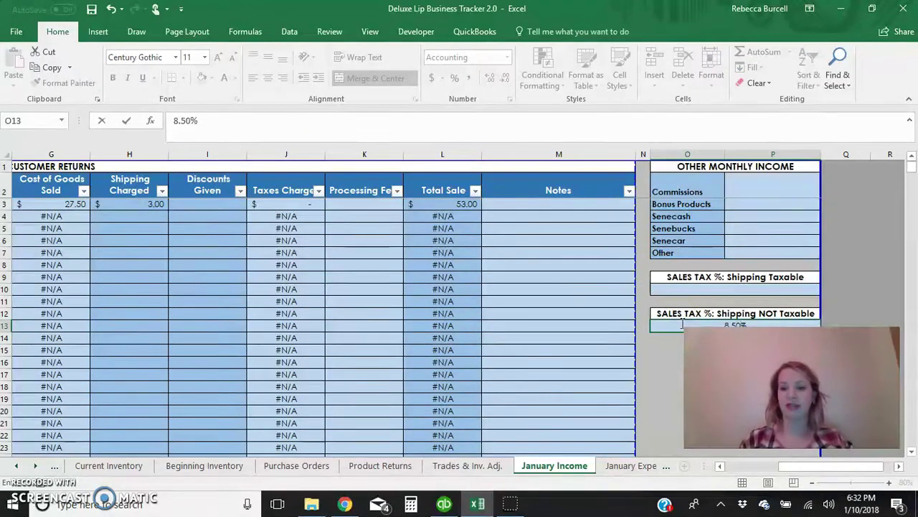
key("Tab")
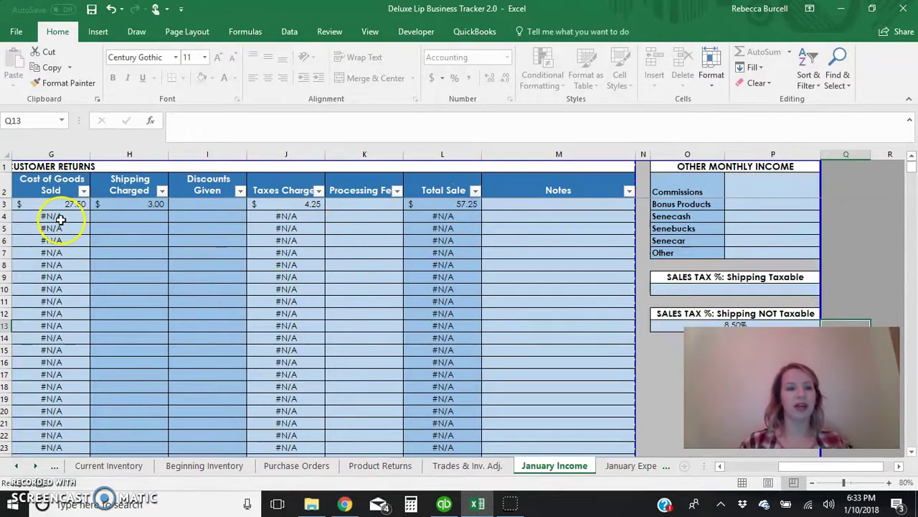
Review the January sales row against the inventory, purchase orders, returns and trades sheets, including Lip Color Blu-Red's quantity on hand.
scroll(32, 212, "left", 5)
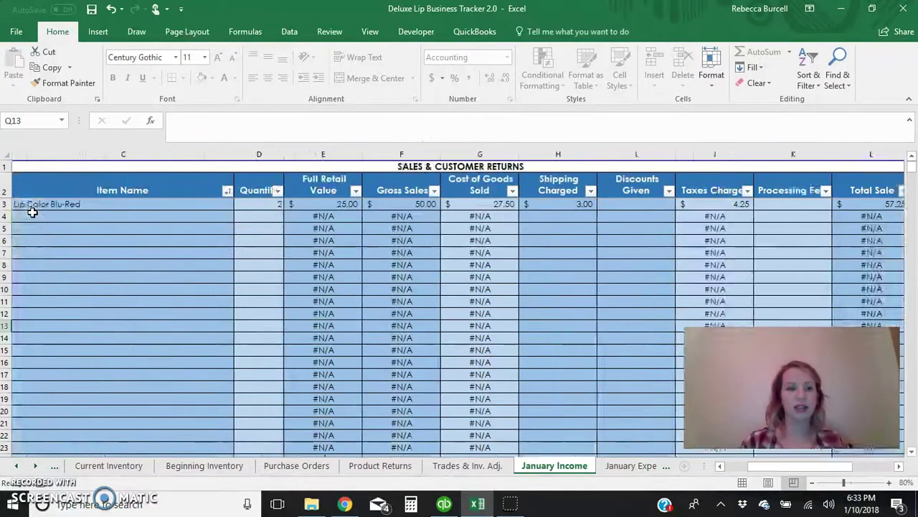
scroll(514, 204, "right", 4)
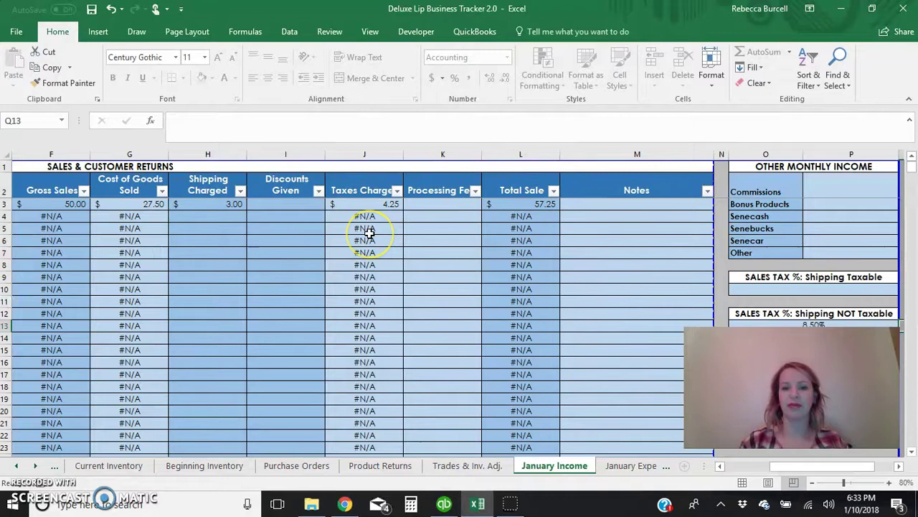
scroll(368, 233, "left", 5)
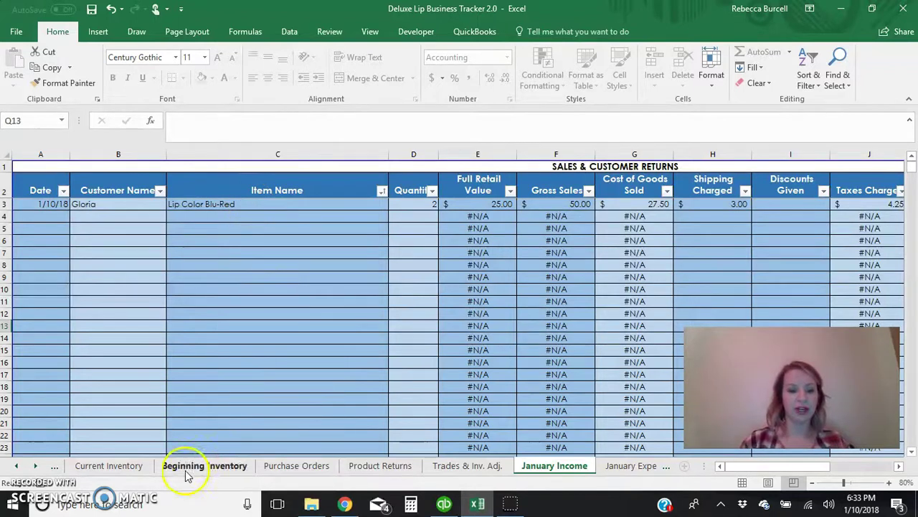
left_click(129, 466)
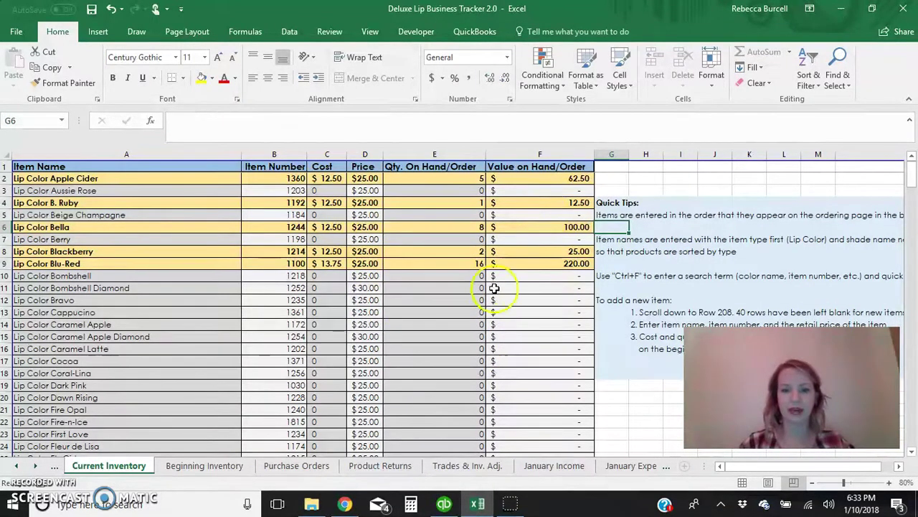
left_click(204, 466)
left_click(279, 466)
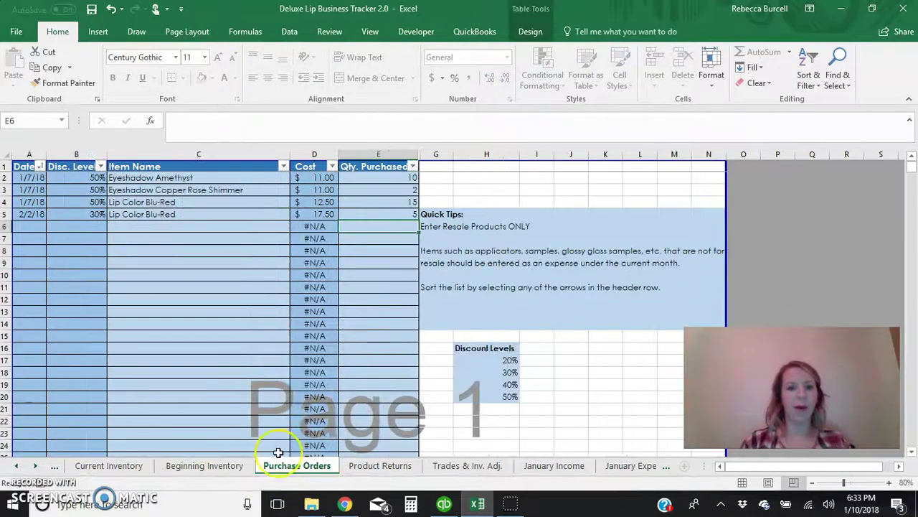
left_click(390, 467)
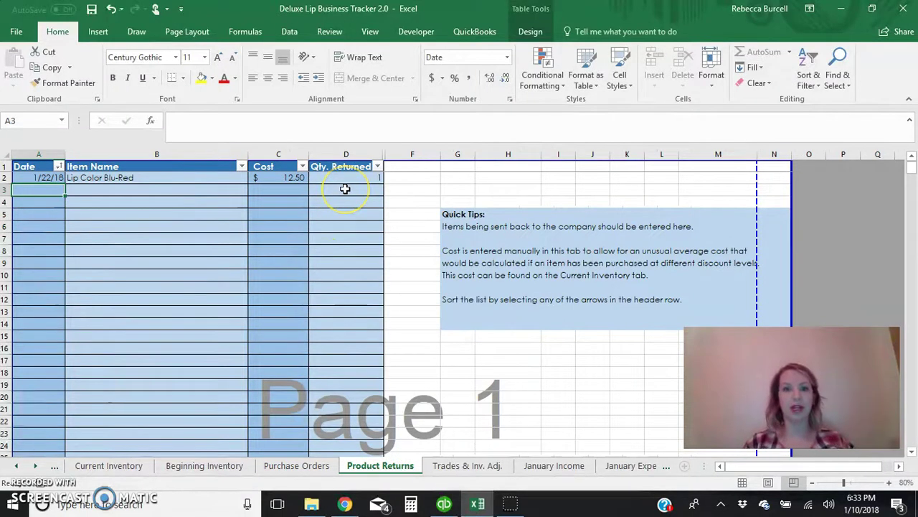
left_click(493, 467)
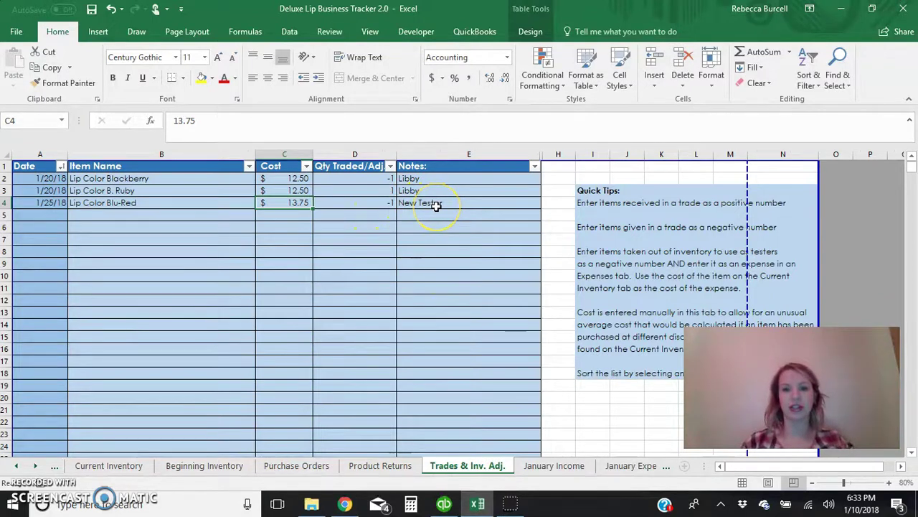
left_click(567, 464)
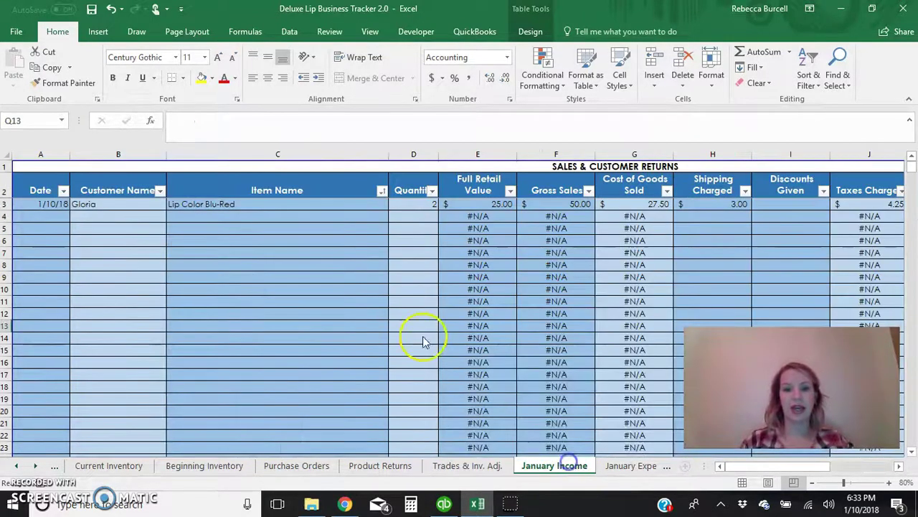
left_click(135, 465)
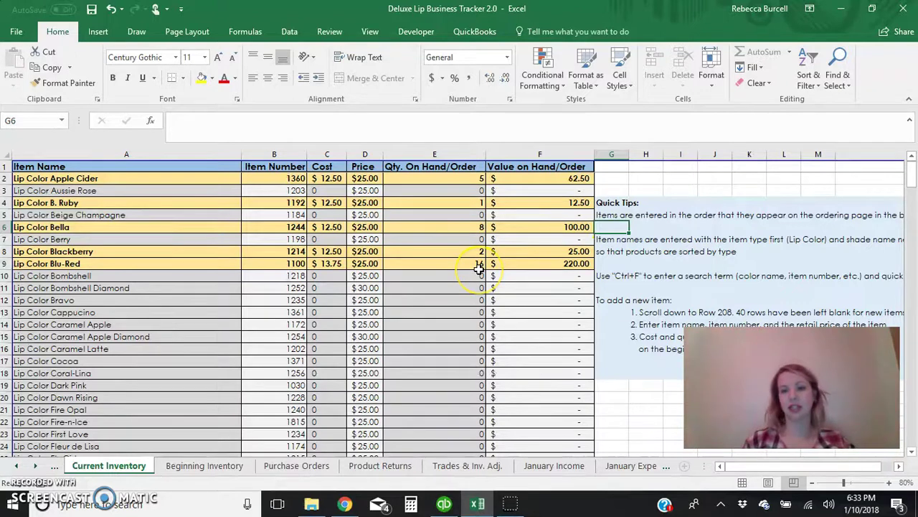
left_click(585, 467)
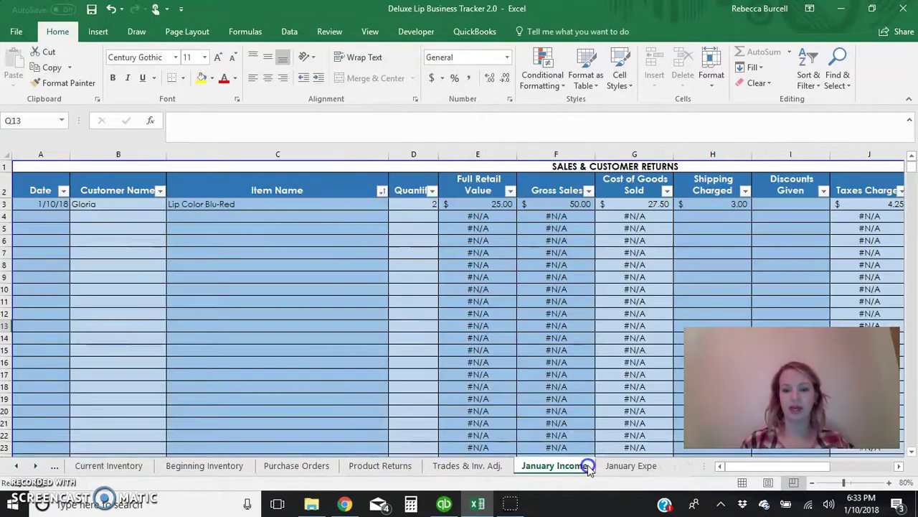
scroll(587, 374, "right", 5)
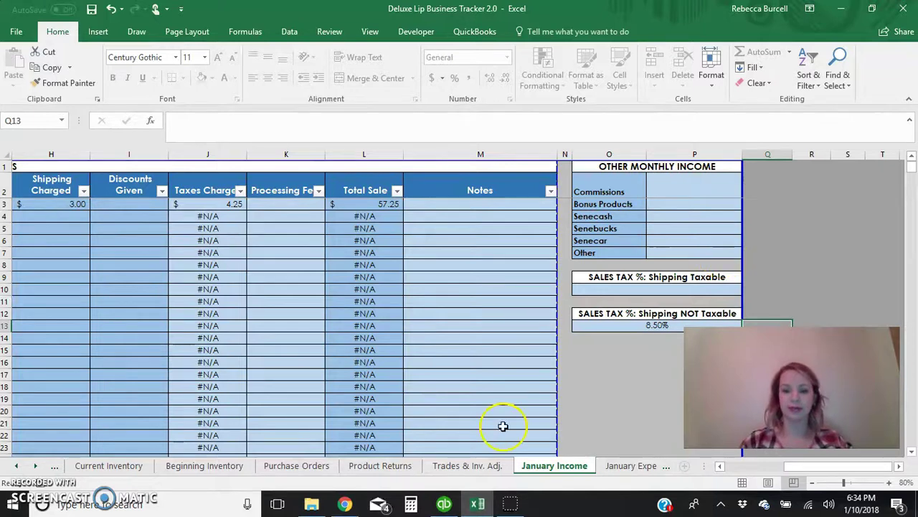
On the January Expenses sheet, start the first expense row with the date 1/10/2018 and the vendor Amazon.
left_click(626, 466)
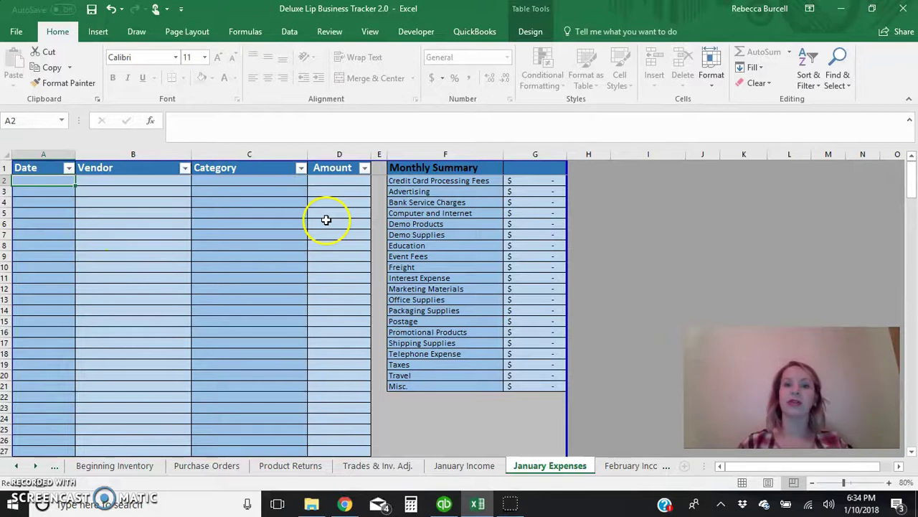
type("1")
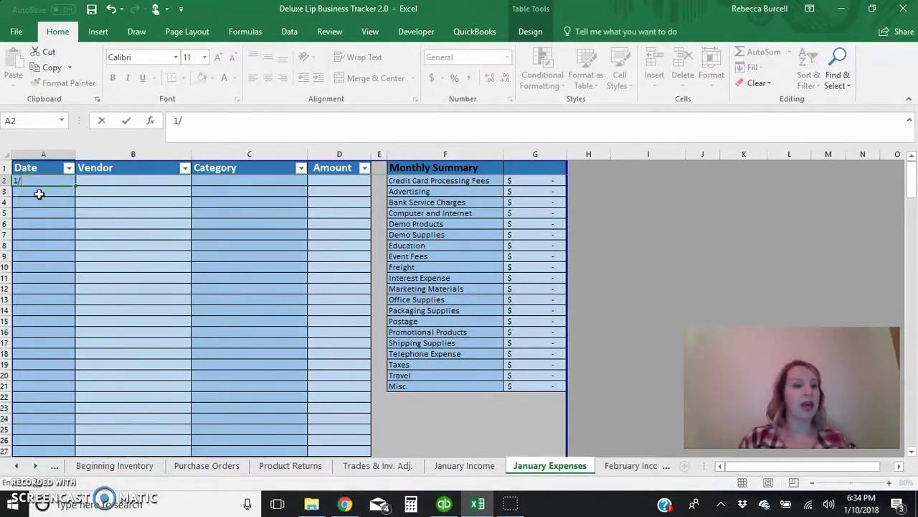
type("/10/2018")
key("Tab")
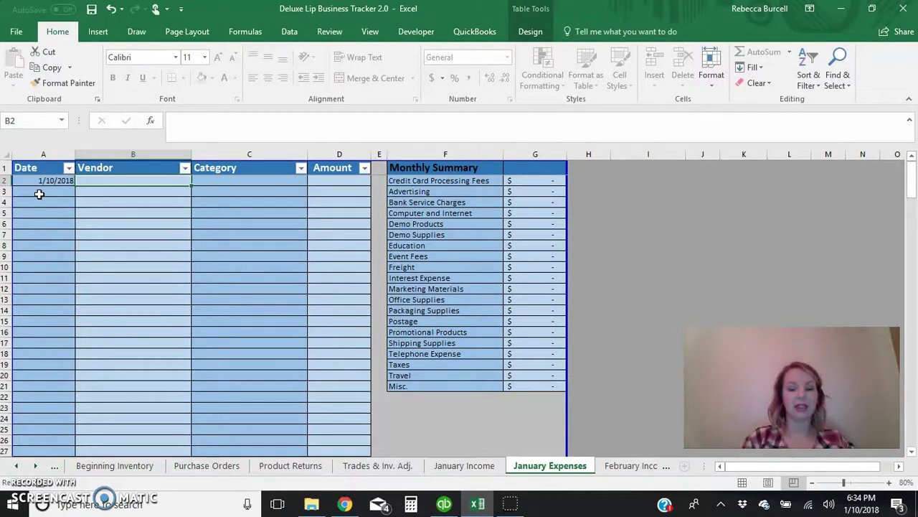
type("Amazon")
key("Tab")
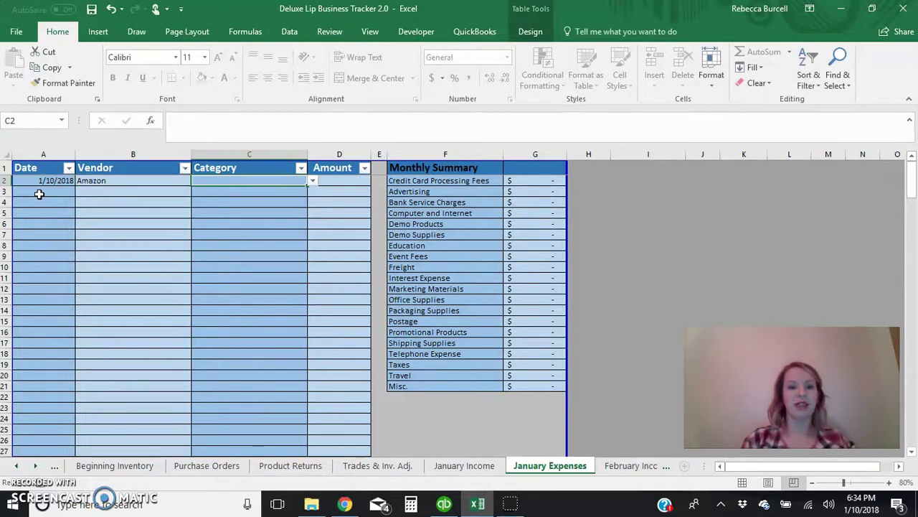
Categorize the first Amazon expense as Packaging Supplies and enter an amount of 75.
left_click(313, 180)
left_click(313, 234)
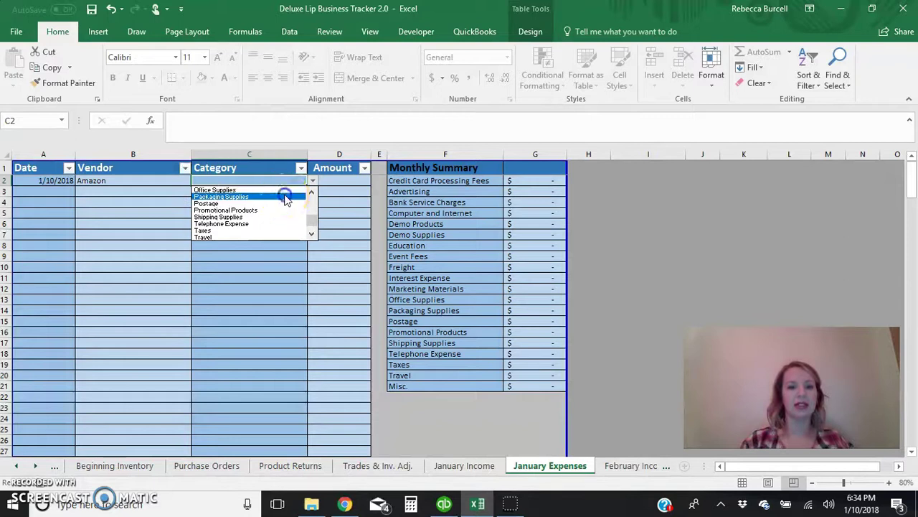
left_click(285, 197)
key("Tab")
type("75.")
key("Return")
Start the second expense row with the date 1/12/2018 and the vendor Sengence.
left_click(33, 191)
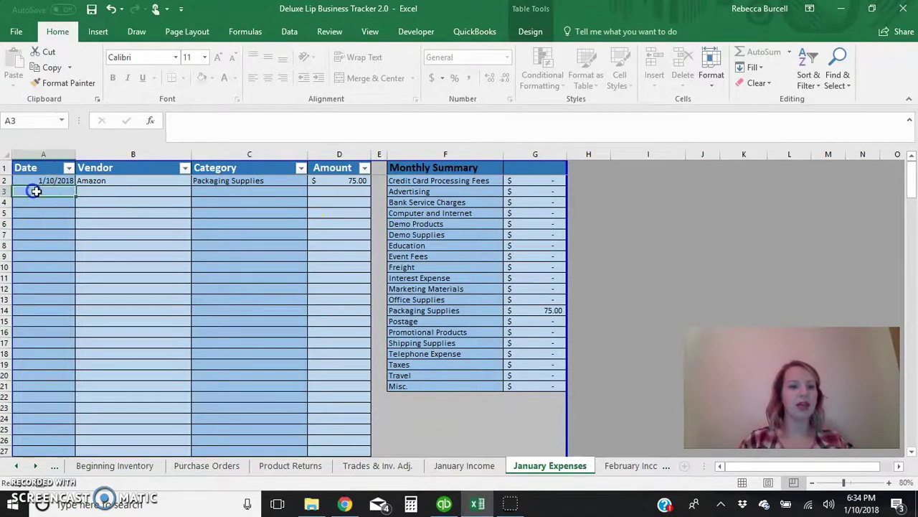
type("1/12/2018")
key("Tab")
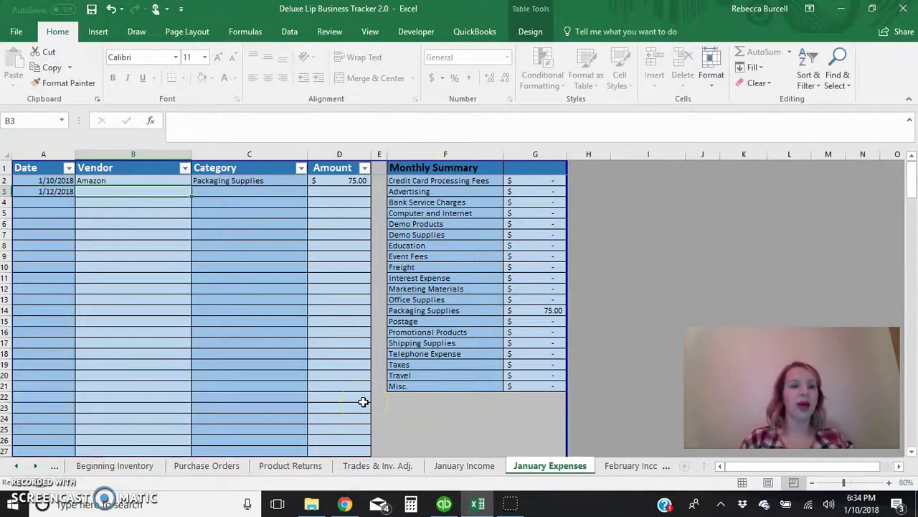
type("See")
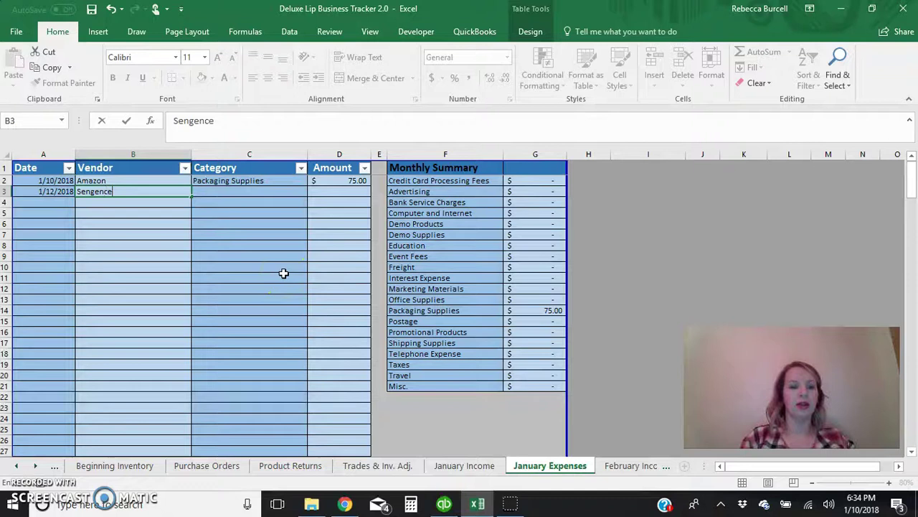
key("Tab")
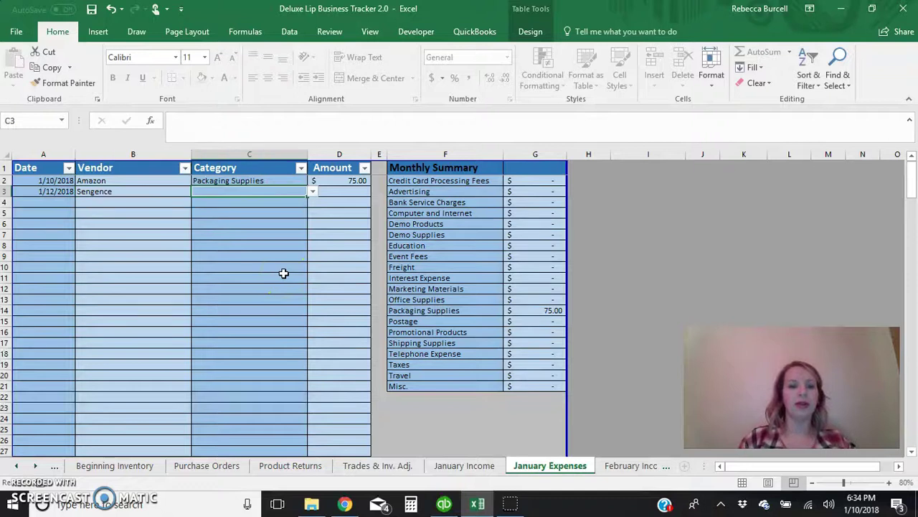
Categorize the Sengence expense as Demo Supplies and enter an amount of 12.
left_click(313, 192)
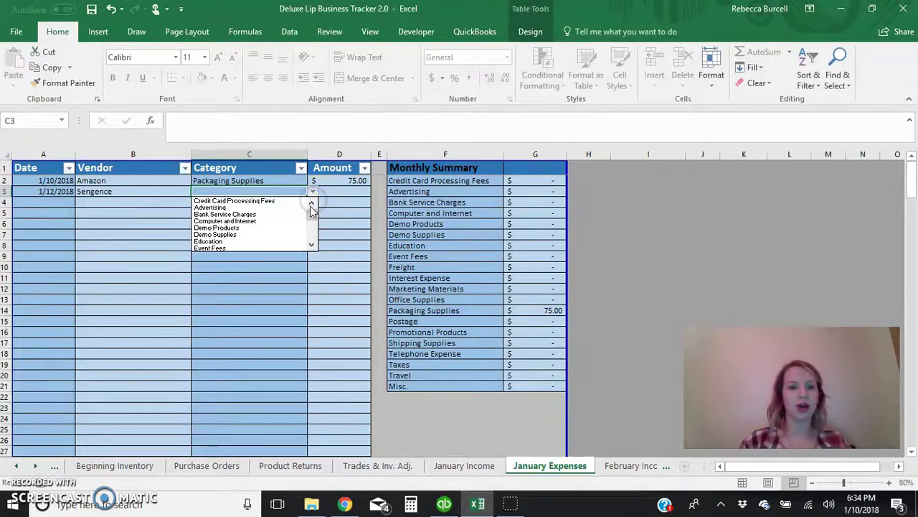
left_click(293, 234)
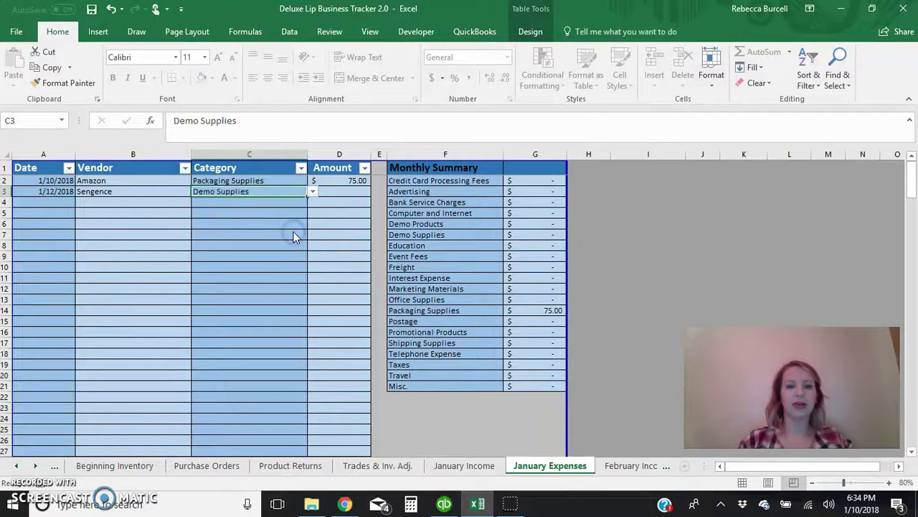
key("Tab")
type("12")
key("Tab")
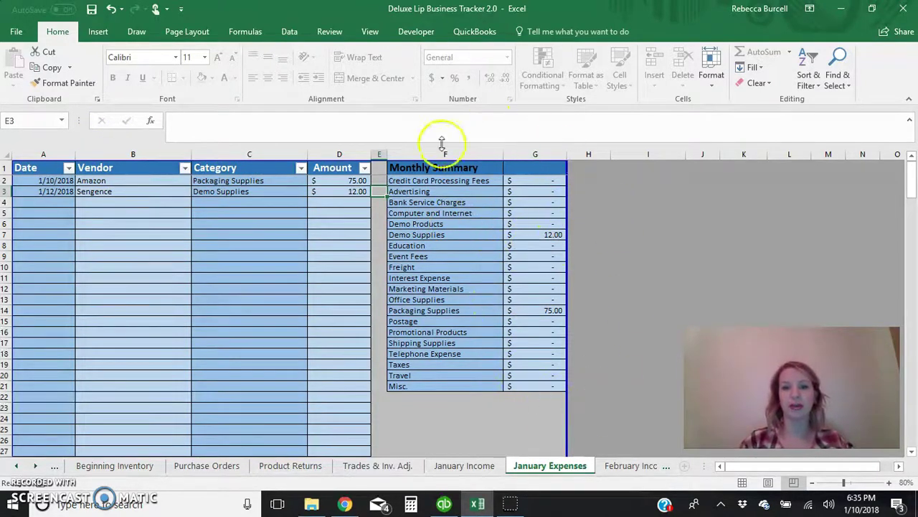
Start the third expense row with the date 1/20/2018 and the vendor Amazon.
left_click(82, 150)
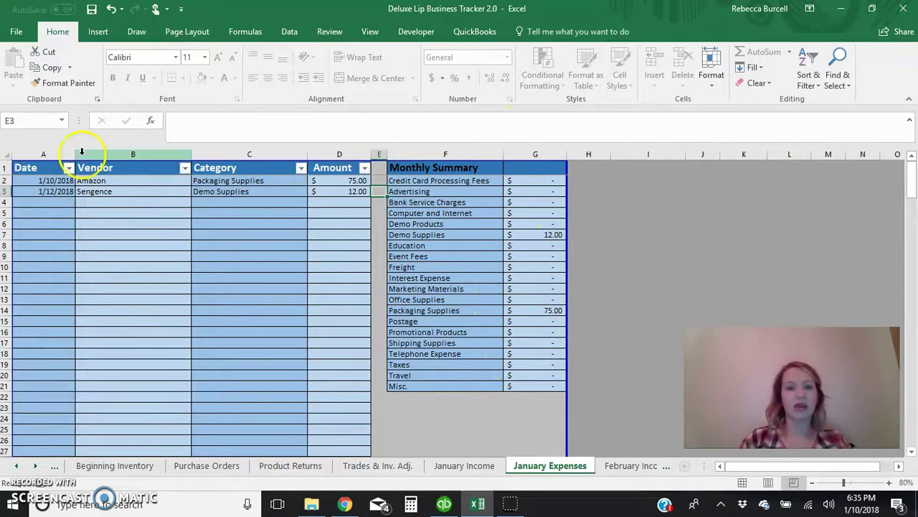
left_click(61, 201)
type("1/")
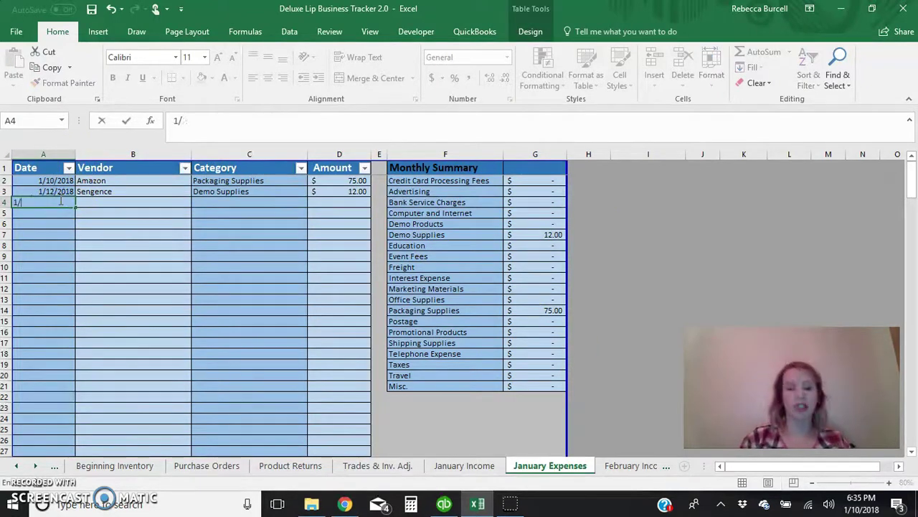
type("20/2018")
key("Tab")
type("Amazon")
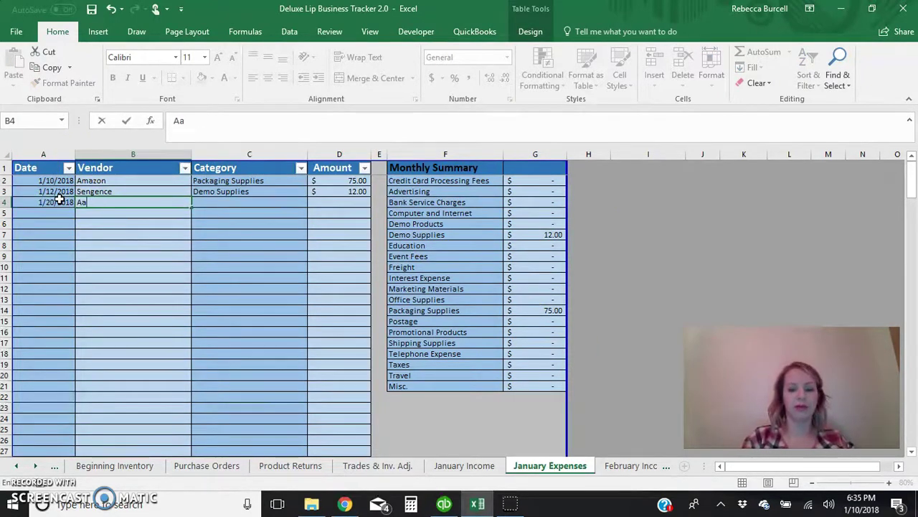
key("Tab")
Categorize the third expense row as Packaging Supplies and enter an amount of 15.
type("P")
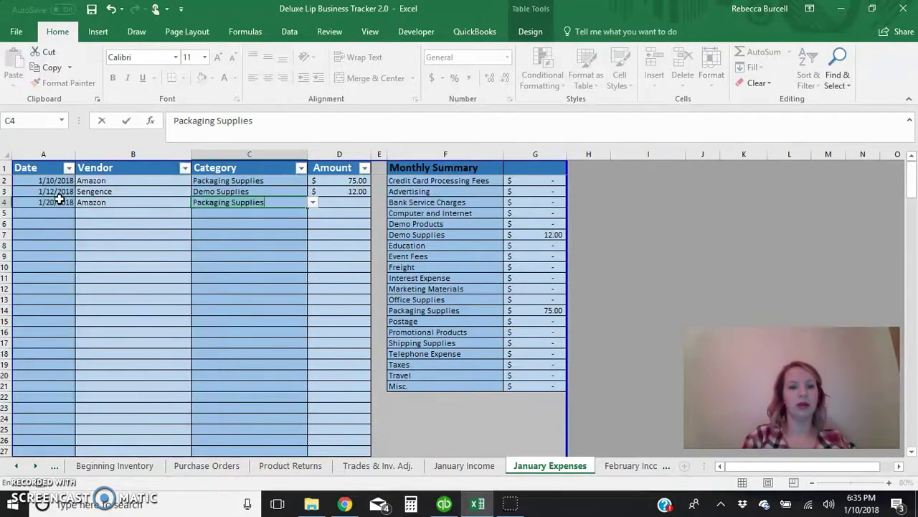
key("Tab")
type("15")
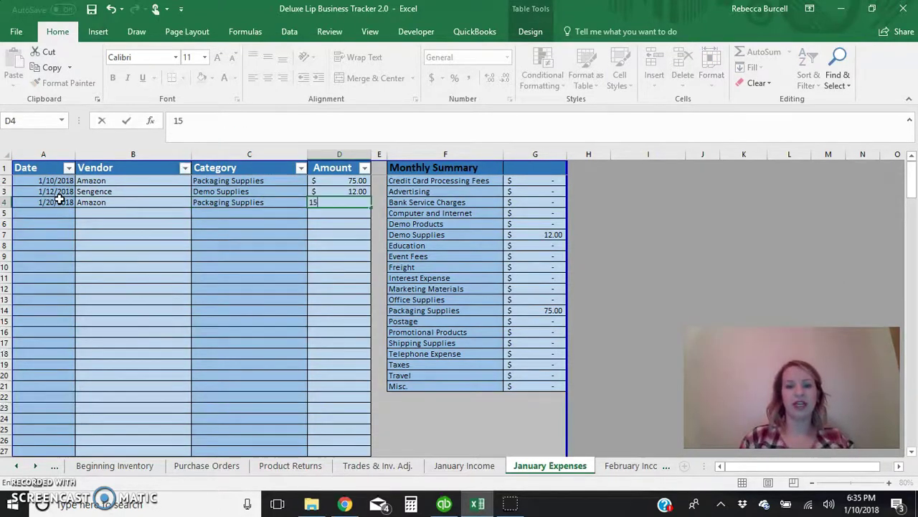
key("Tab")
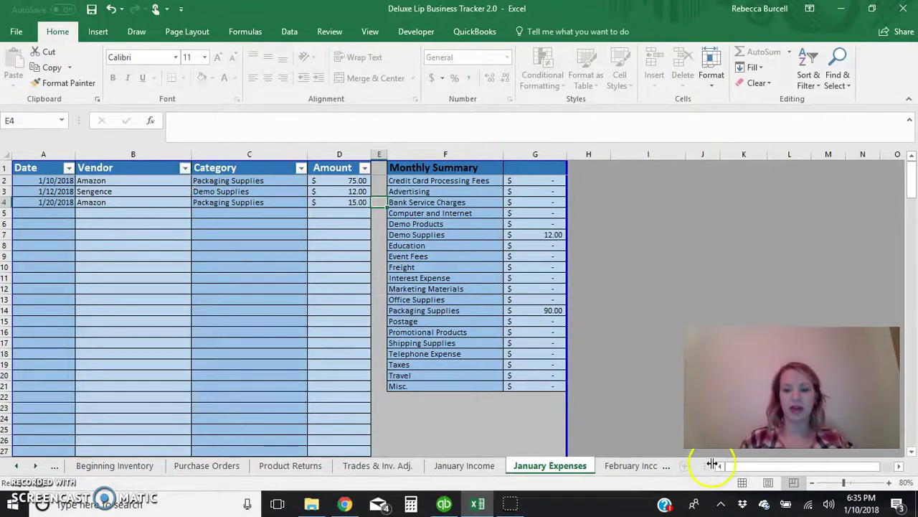
Look through the blank February and March income and expense sheets that follow the January ones.
left_click(625, 465)
left_click(626, 466)
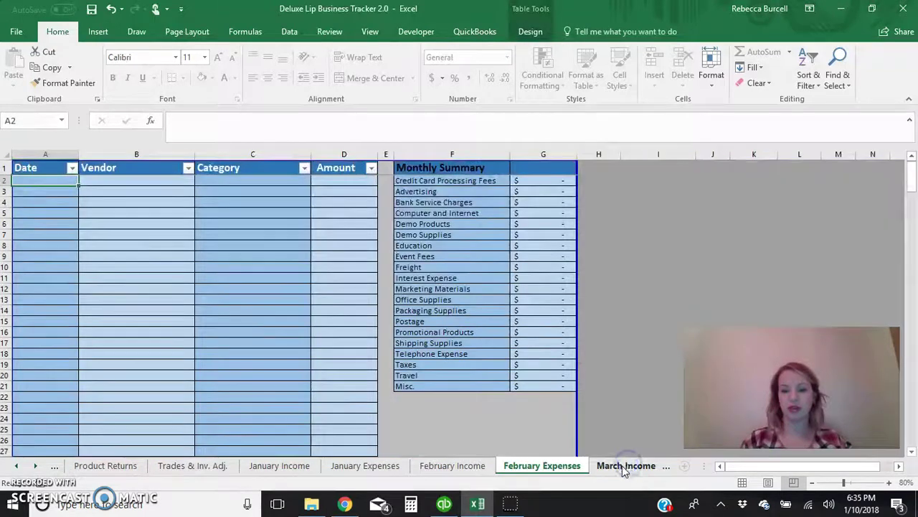
left_click(624, 465)
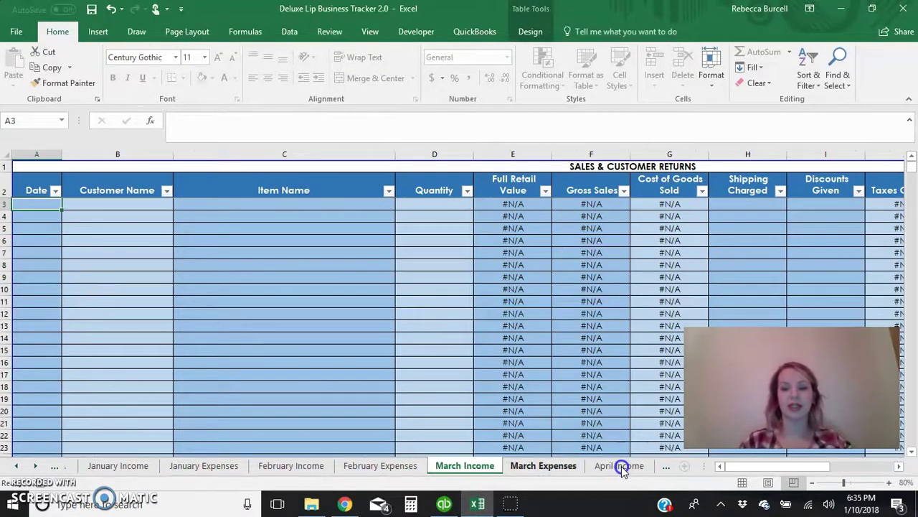
left_click(623, 466)
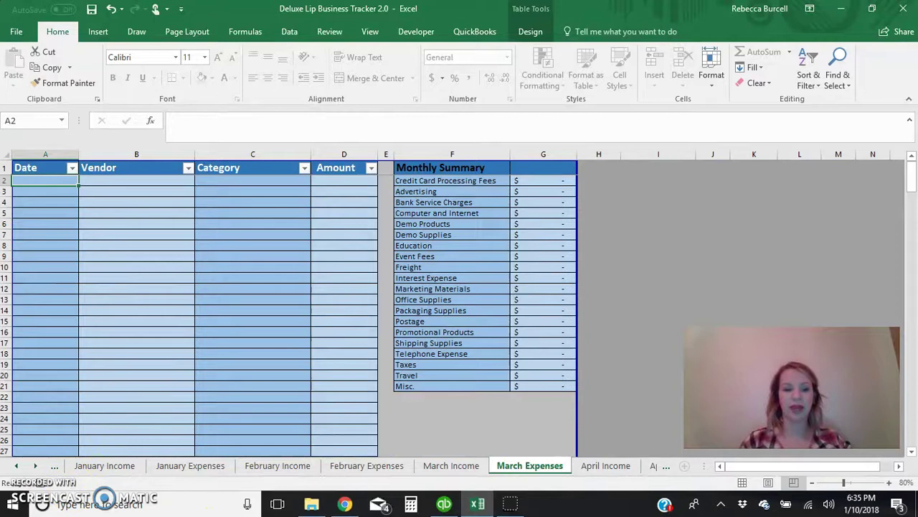
Examine the January figures on the Profit & Loss sheet, from gross sales, shipping income and cost of goods down to expenses and net income.
left_click(14, 467)
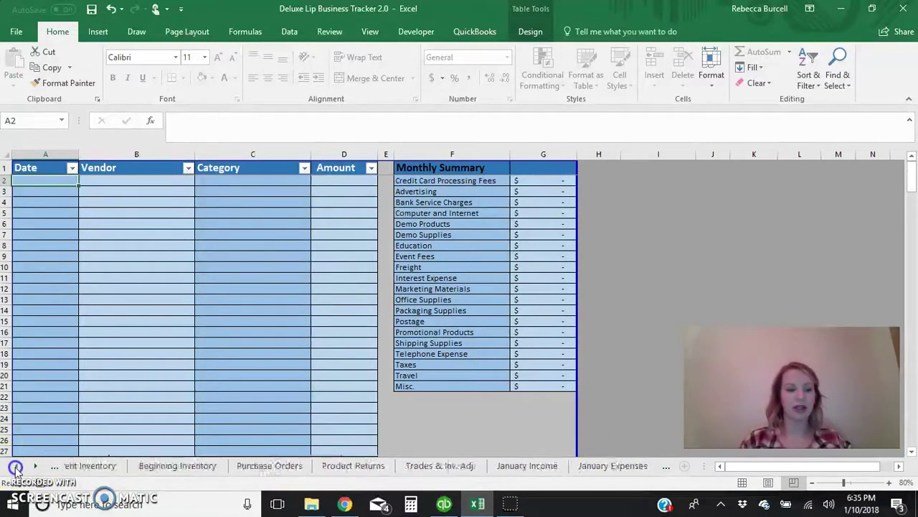
left_click(258, 468)
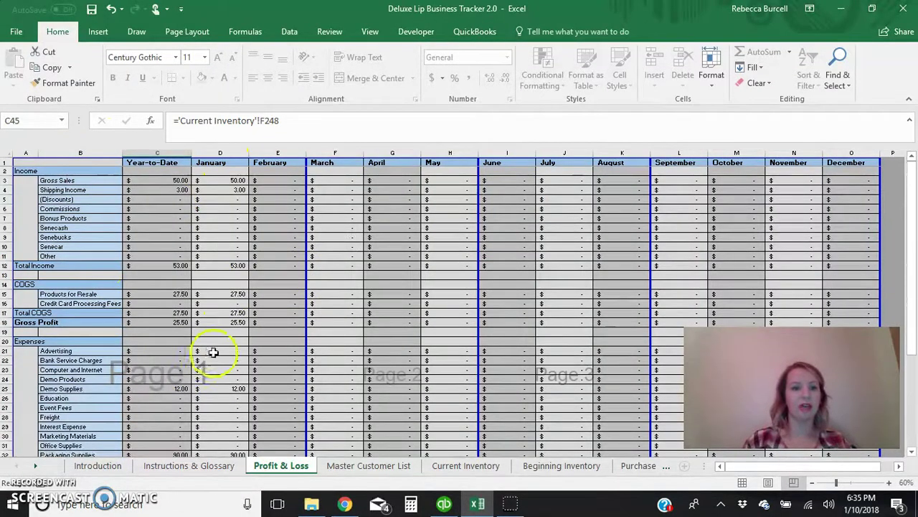
left_click(237, 183)
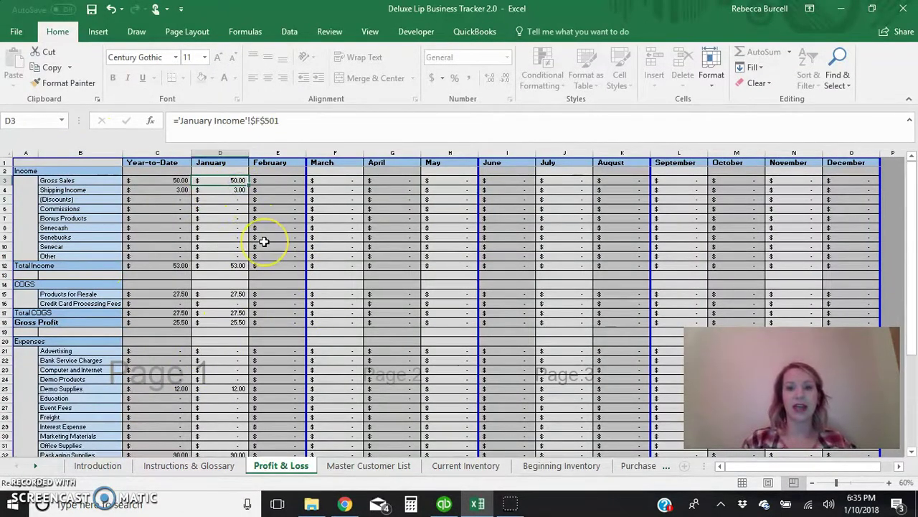
key("Down")
scroll(246, 266, "down", 1)
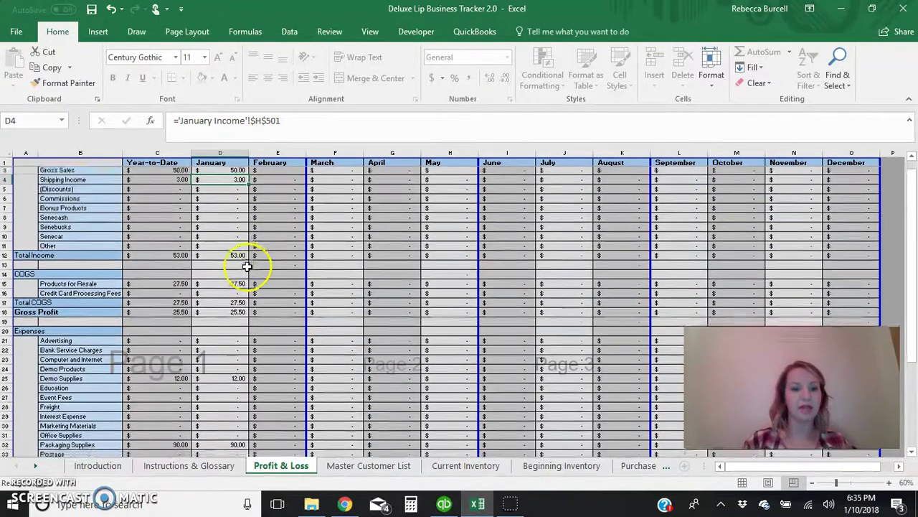
scroll(217, 246, "down", 3)
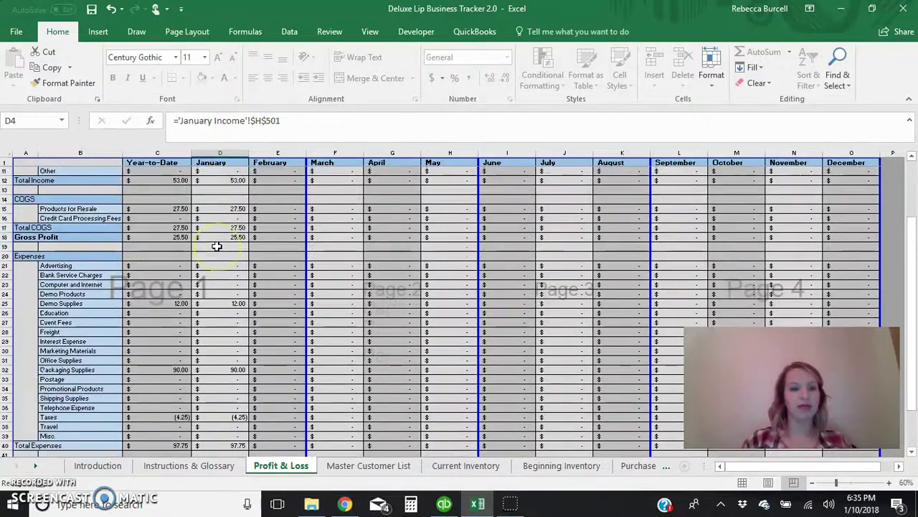
left_click(236, 199)
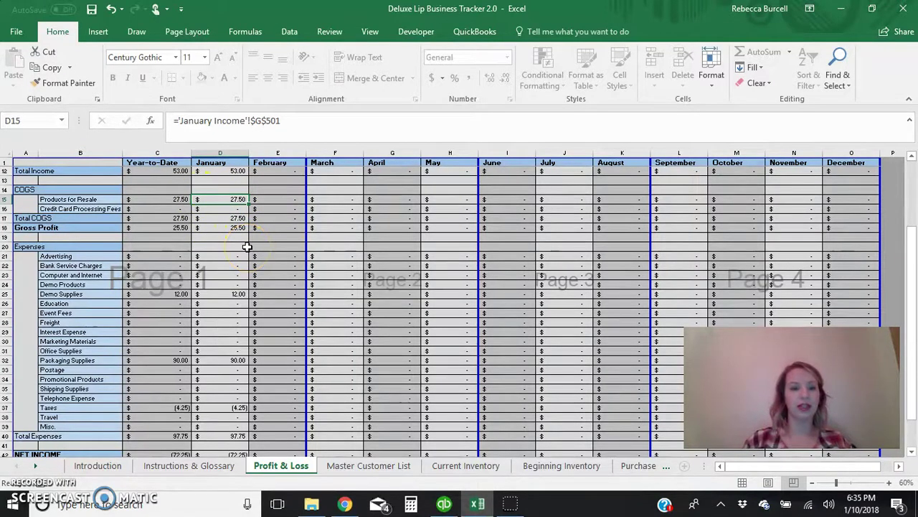
scroll(246, 247, "down", 2)
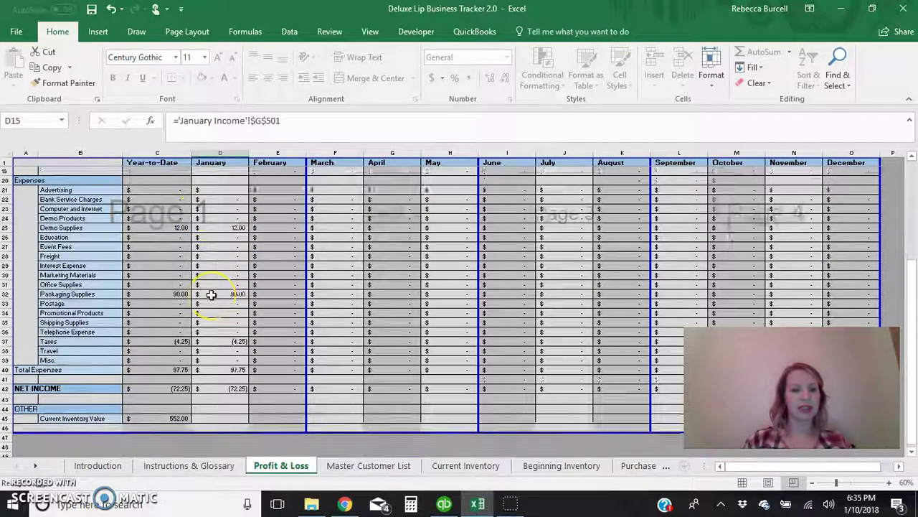
scroll(215, 337, "down", 2)
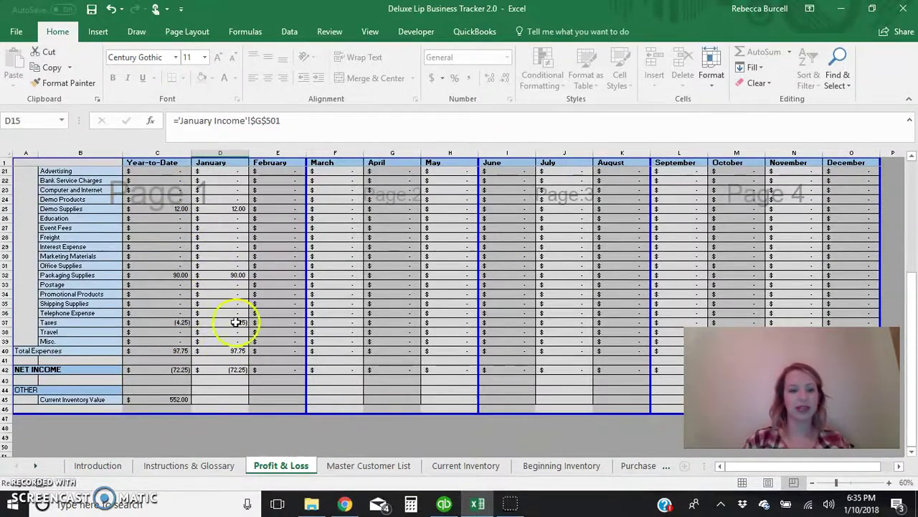